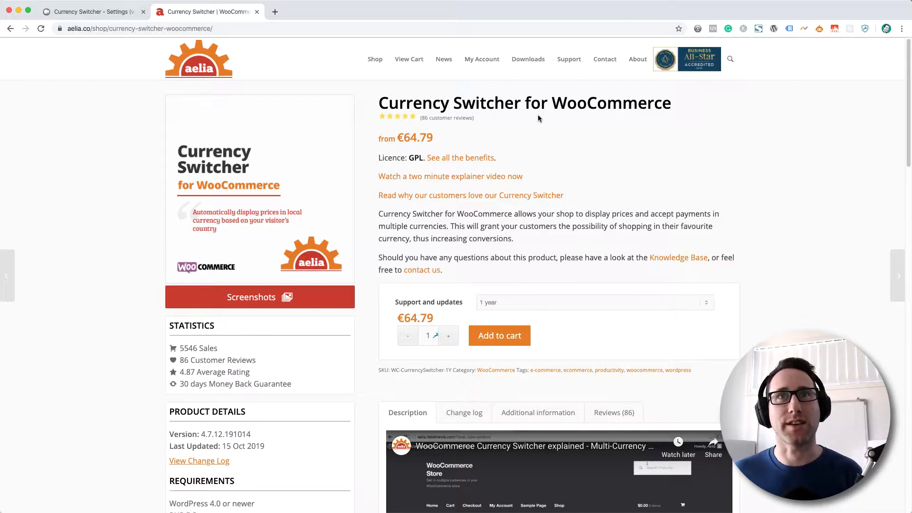
# - Review the enabled Currency Switcher currencies: United States (US) dollar and Australian dollar
pyautogui.click(108, 13)
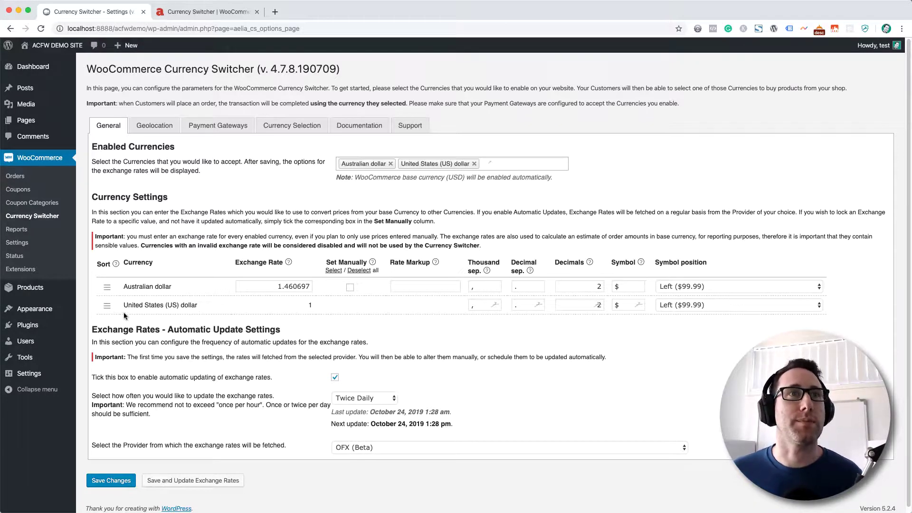
pyautogui.moveTo(123, 306); pyautogui.dragTo(198, 306)
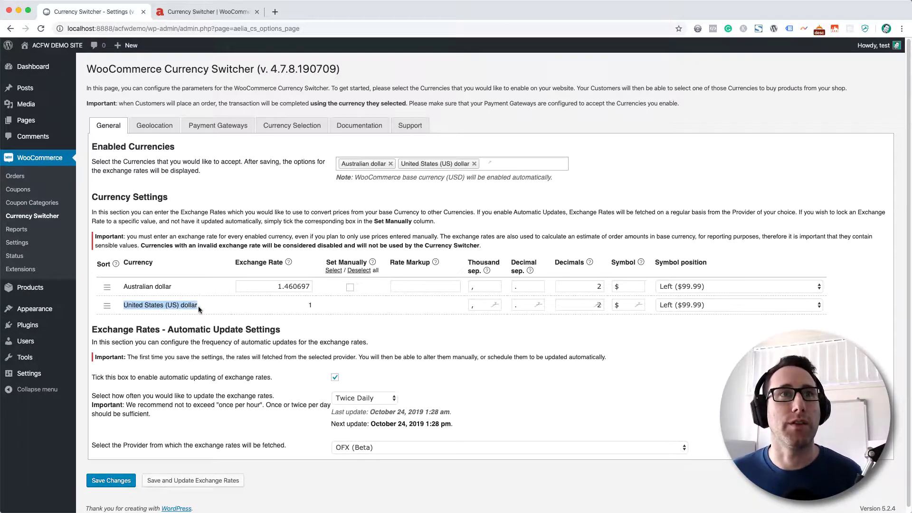
pyautogui.click(195, 310)
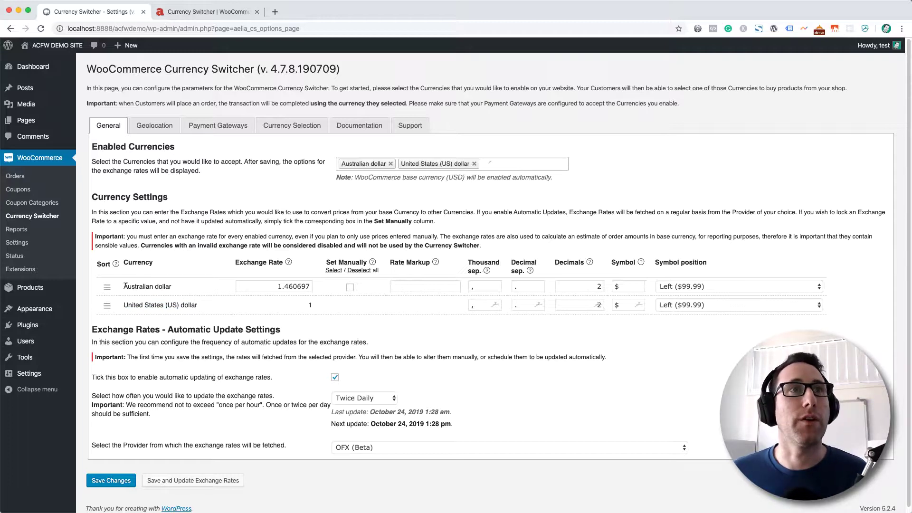
pyautogui.moveTo(125, 285); pyautogui.dragTo(171, 285)
pyautogui.click(171, 285)
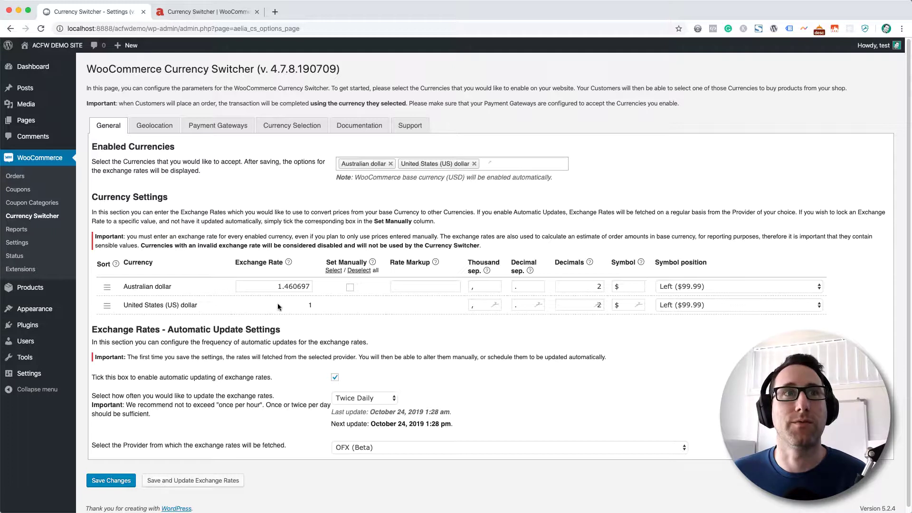
# - Check the exchange rates (US dollar 1, Australian dollar 1.460697) unchanged, then bring up the storefront
pyautogui.doubleClick(309, 305)
pyautogui.click(280, 286)
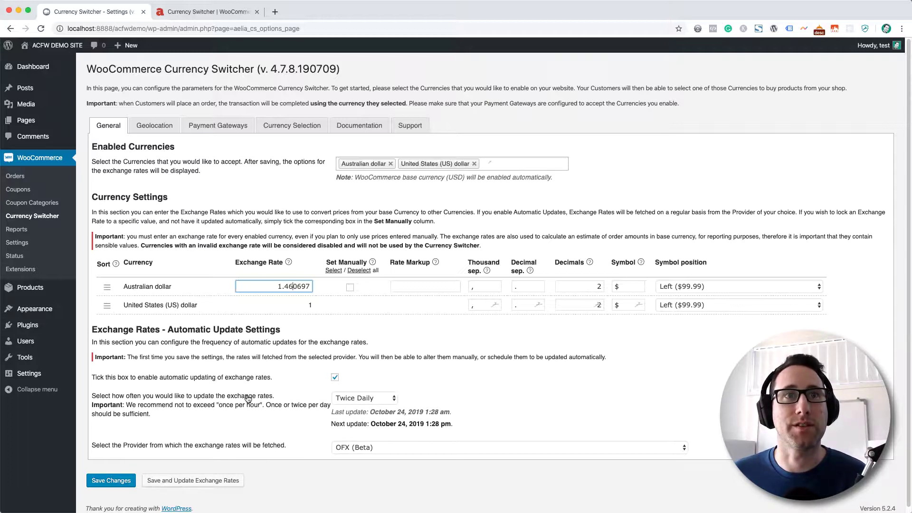
pyautogui.click(266, 226)
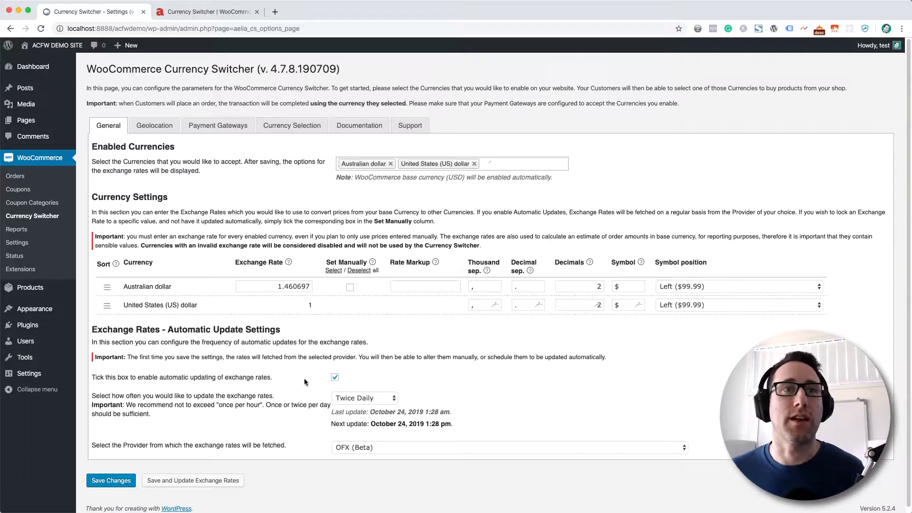
pyautogui.press('super+grave')
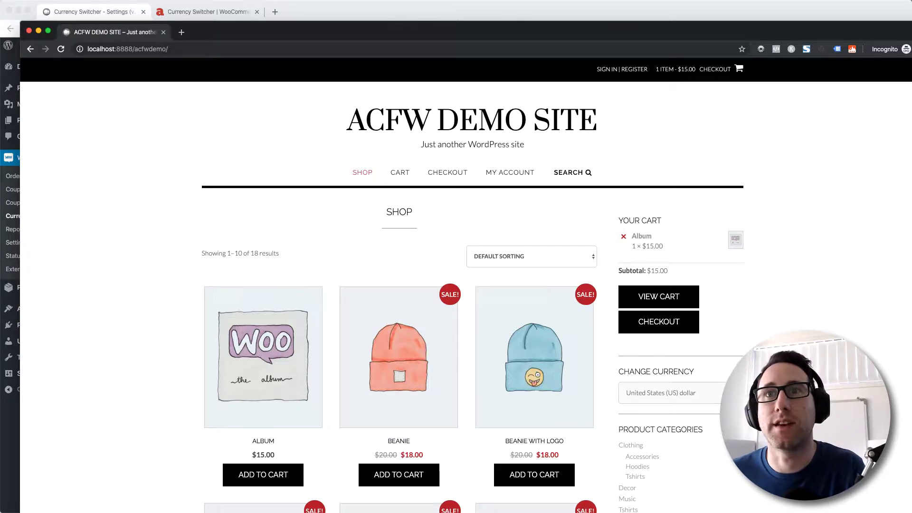
# - Switch the shop currency to Australian dollar, then back to United States (US) dollar
pyautogui.click(711, 394)
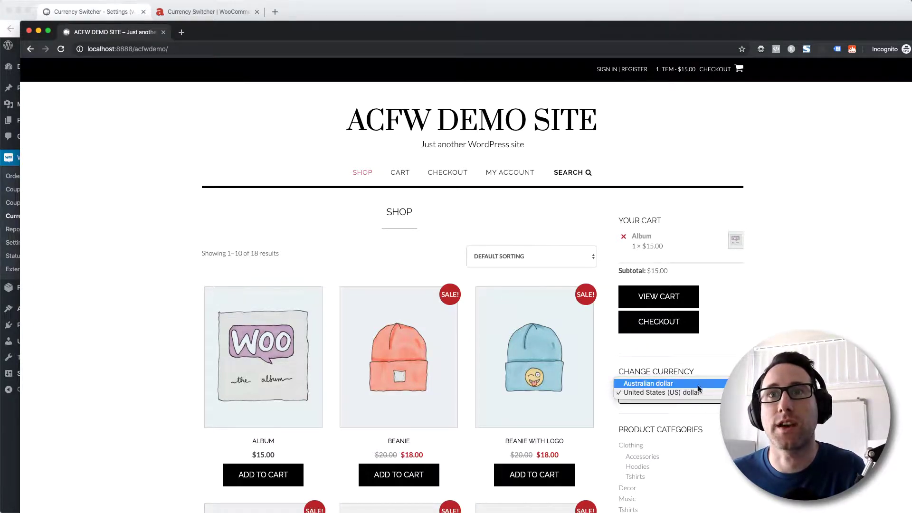
pyautogui.click(699, 384)
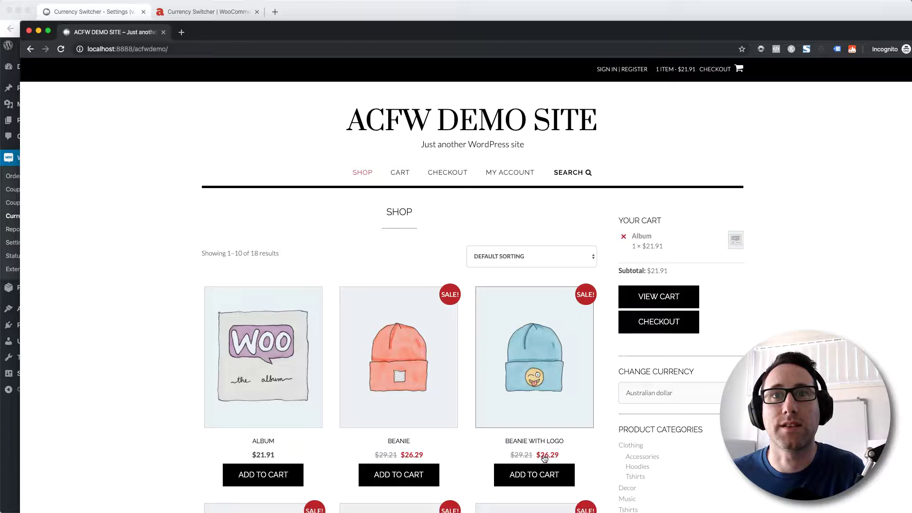
pyautogui.click(664, 394)
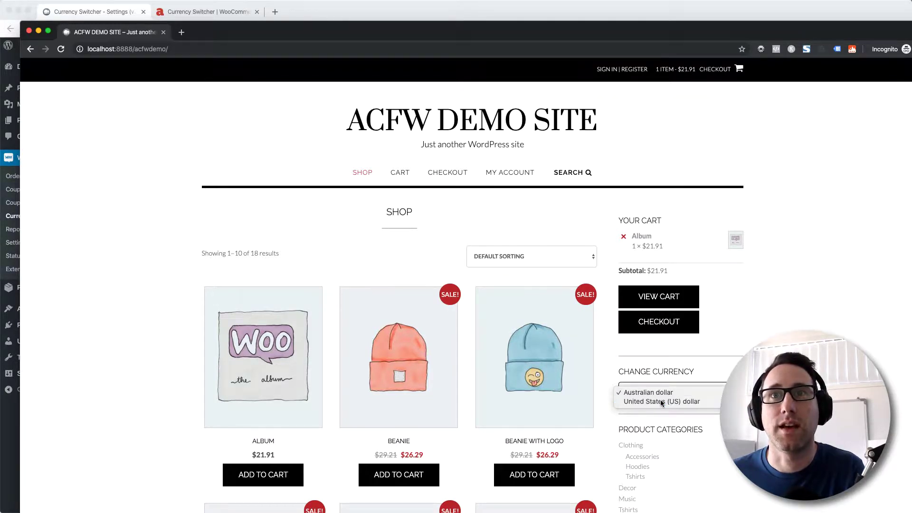
pyautogui.click(660, 401)
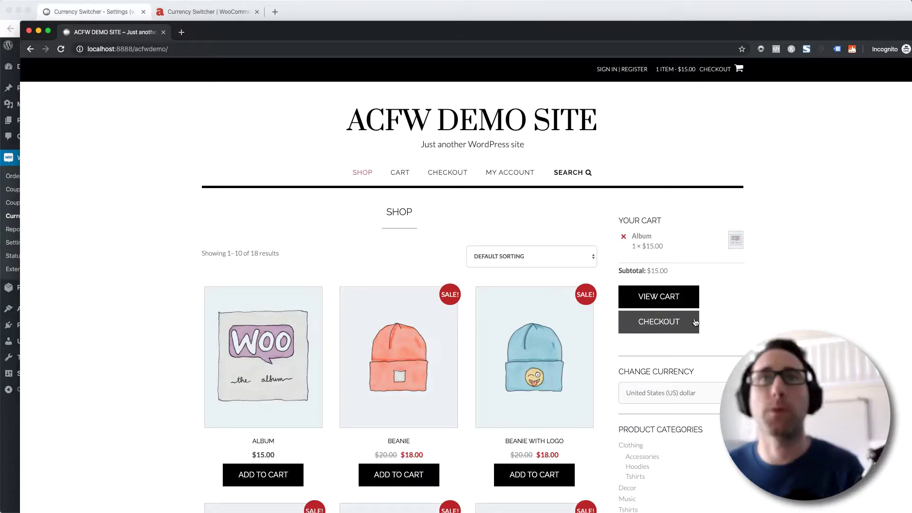
# - Show the cart in Australian dollars, with the Album at $21.91
pyautogui.click(668, 301)
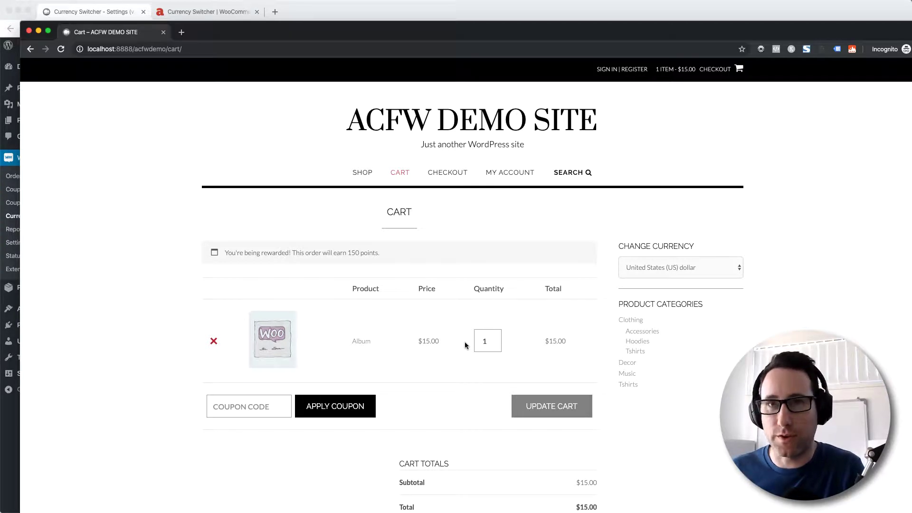
pyautogui.click(634, 273)
pyautogui.click(640, 259)
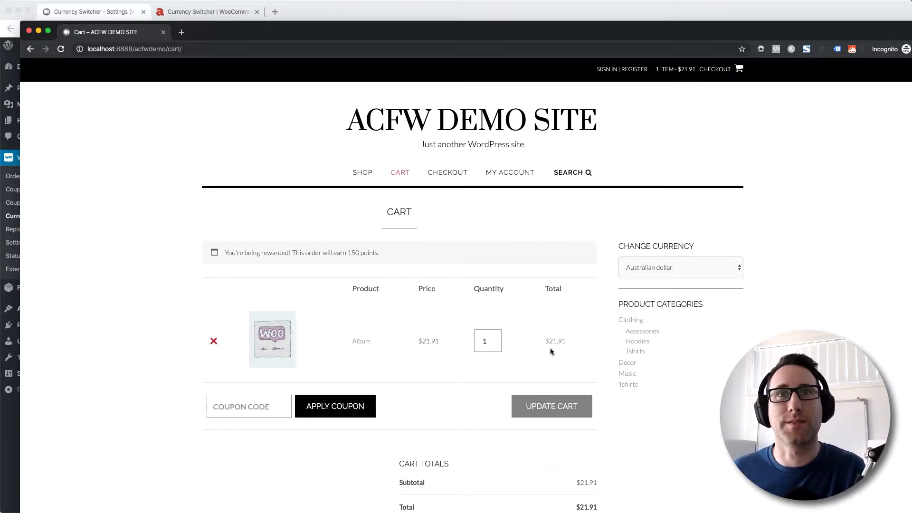
pyautogui.press('super+Tab')
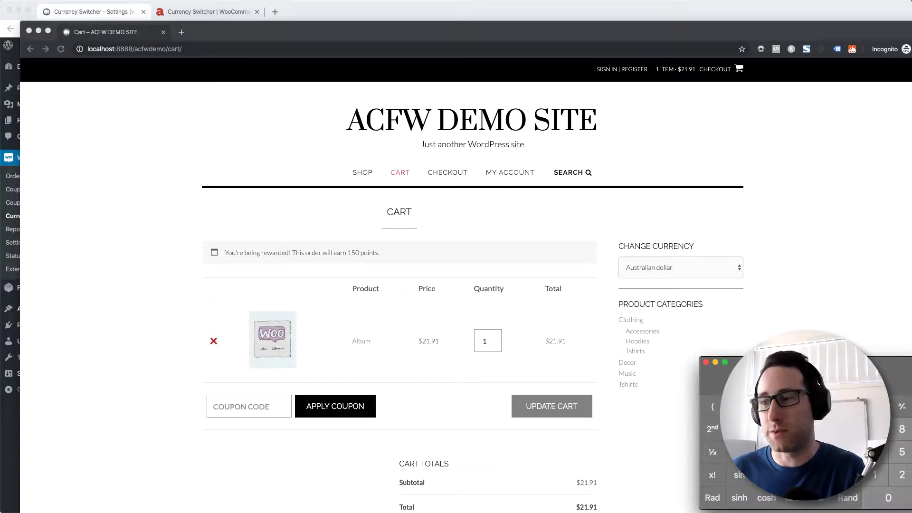
pyautogui.moveTo(869, 383); pyautogui.dragTo(703, 282)
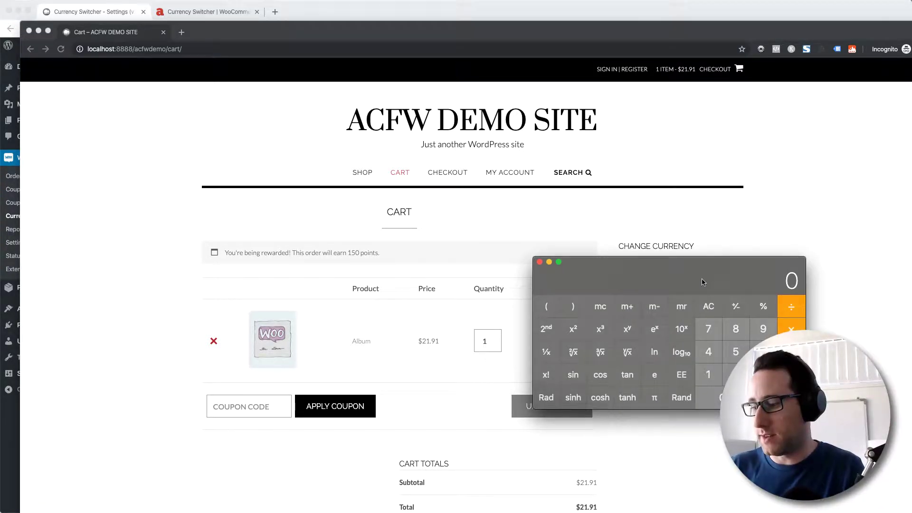
pyautogui.write('1.146')
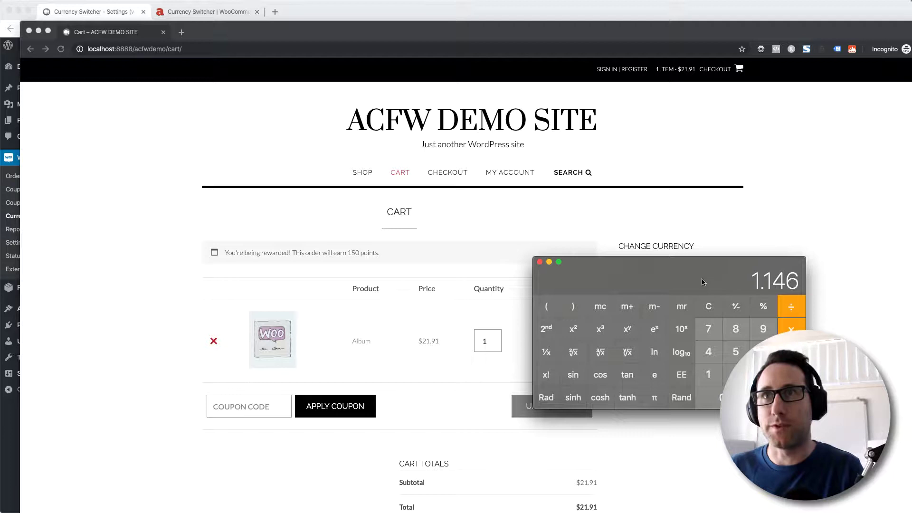
pyautogui.press('BackSpace')
pyautogui.press('BackSpace')
pyautogui.press('BackSpace')
pyautogui.press('BackSpace')
pyautogui.write('4.6')
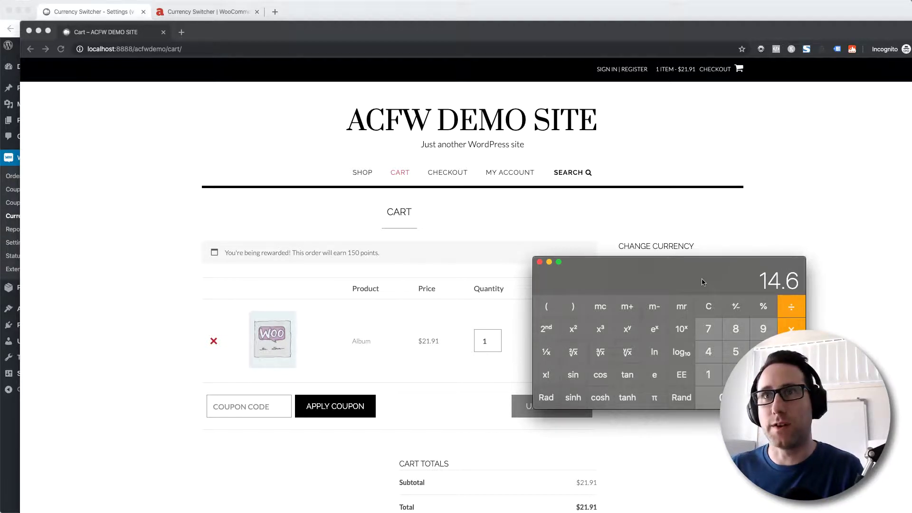
pyautogui.click(702, 300)
pyautogui.moveTo(704, 288); pyautogui.dragTo(882, 274)
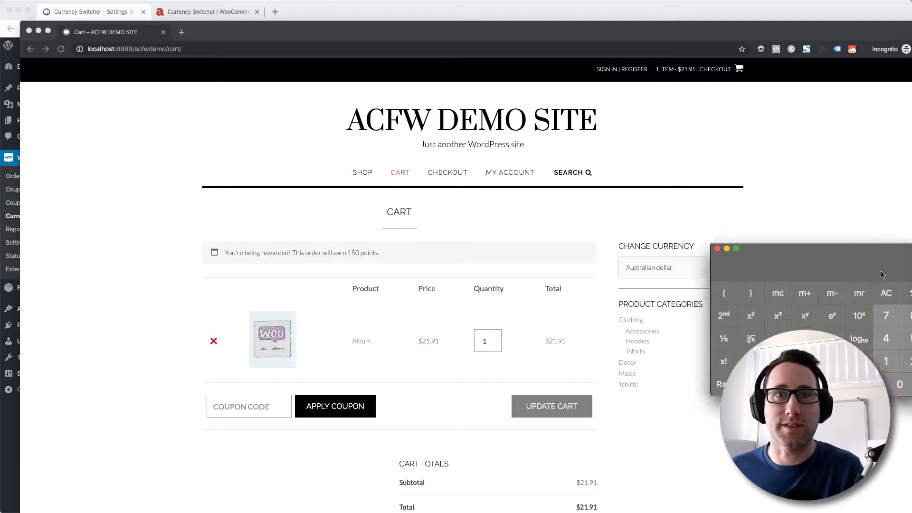
pyautogui.press('super+q')
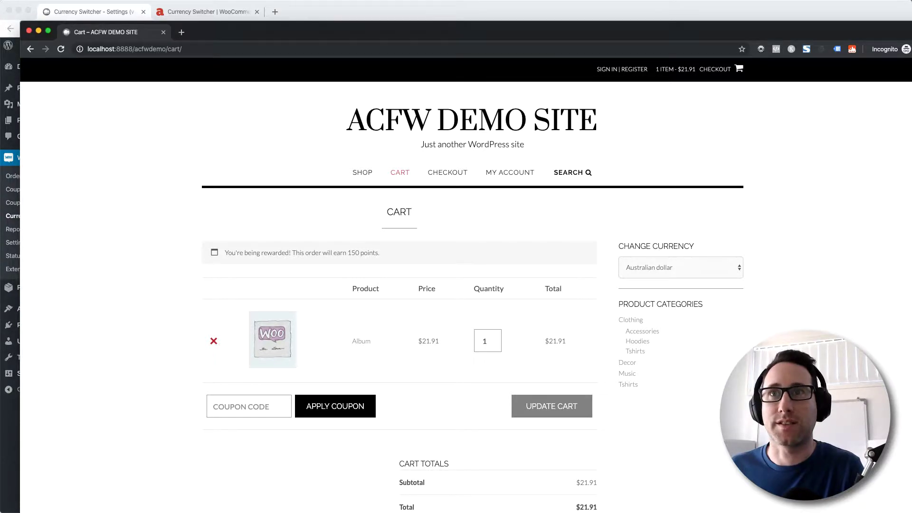
# - Start a new coupon in the admin and enter the code 'currencydemo'
pyautogui.click(118, 14)
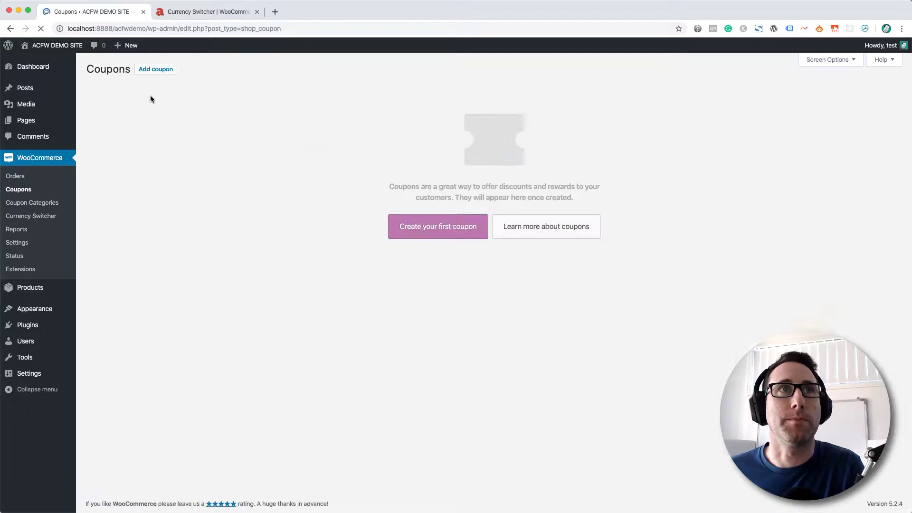
pyautogui.click(166, 74)
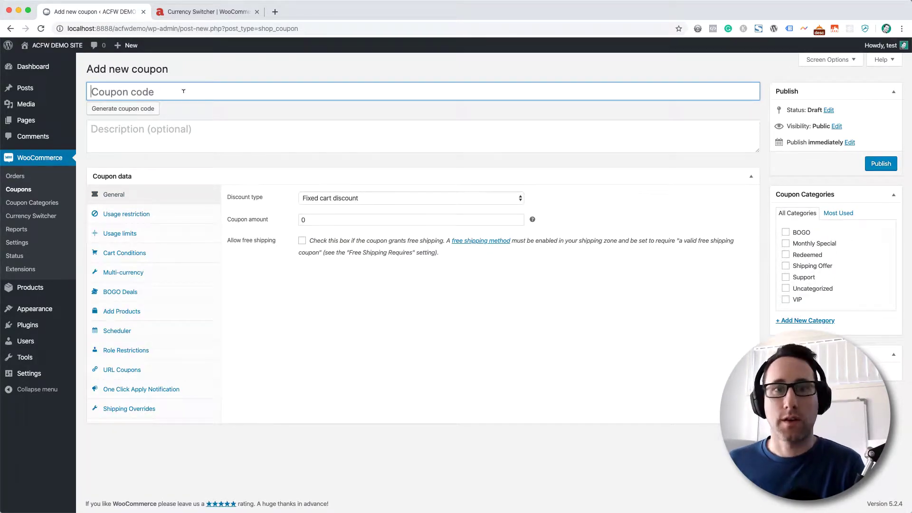
pyautogui.write('curre')
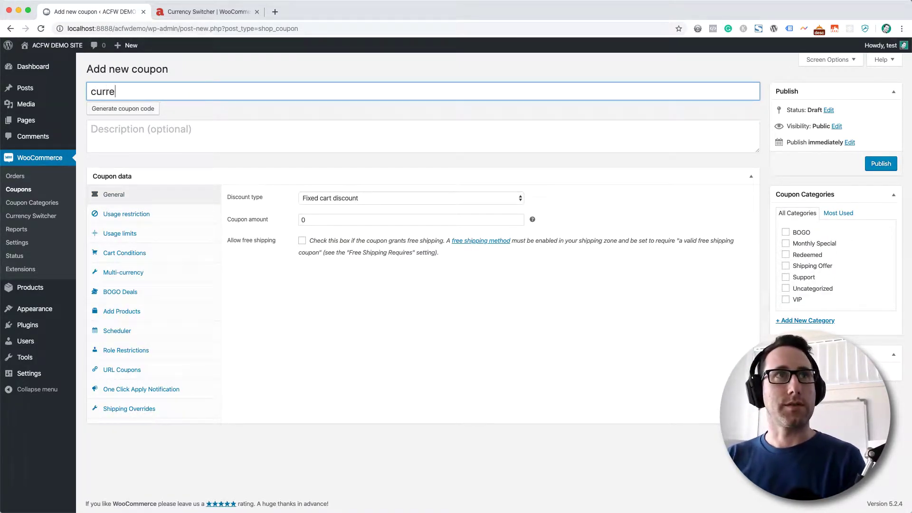
pyautogui.write('nc')
pyautogui.press('BackSpace')
pyautogui.write('ncydemo')
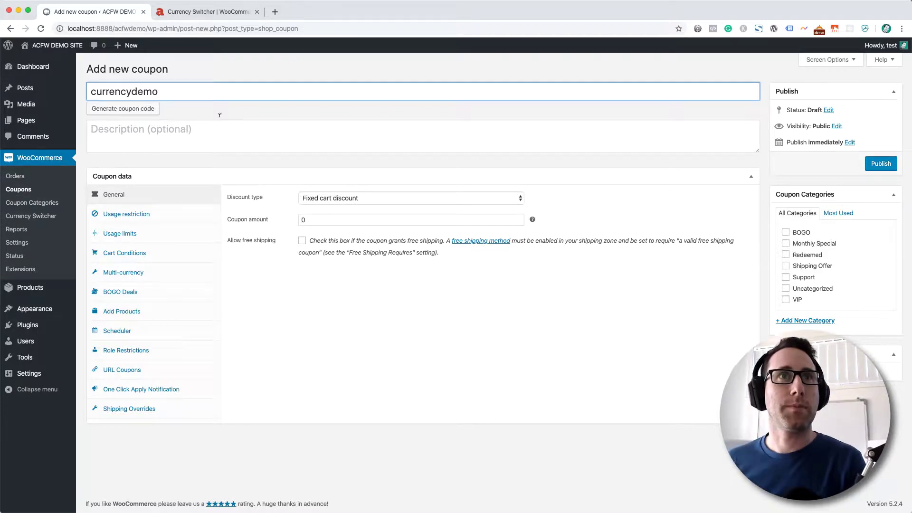
pyautogui.click(298, 348)
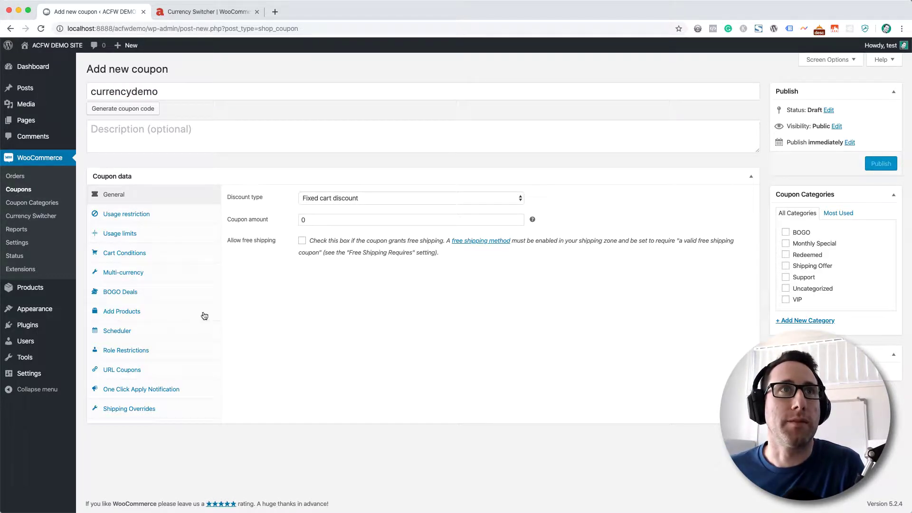
# - Add a Sunglasses product row to the coupon's Add Products list
pyautogui.click(119, 316)
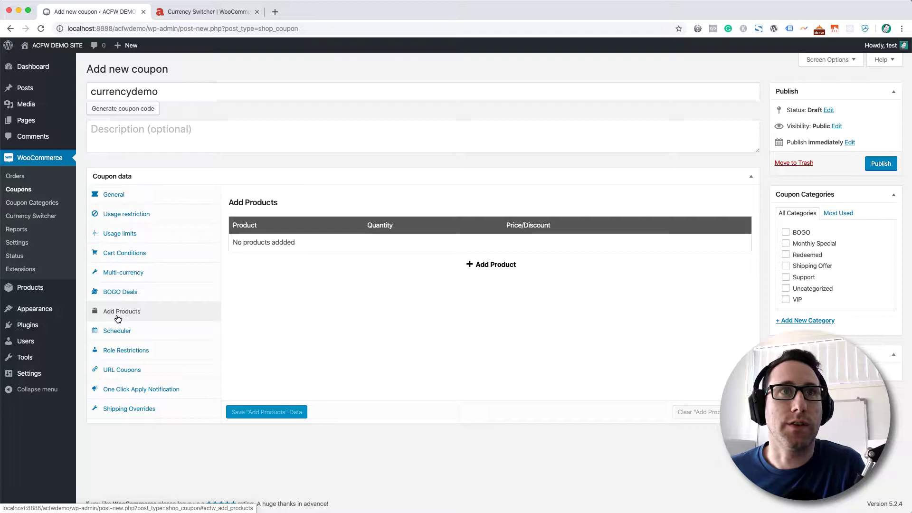
pyautogui.click(485, 266)
pyautogui.click(314, 247)
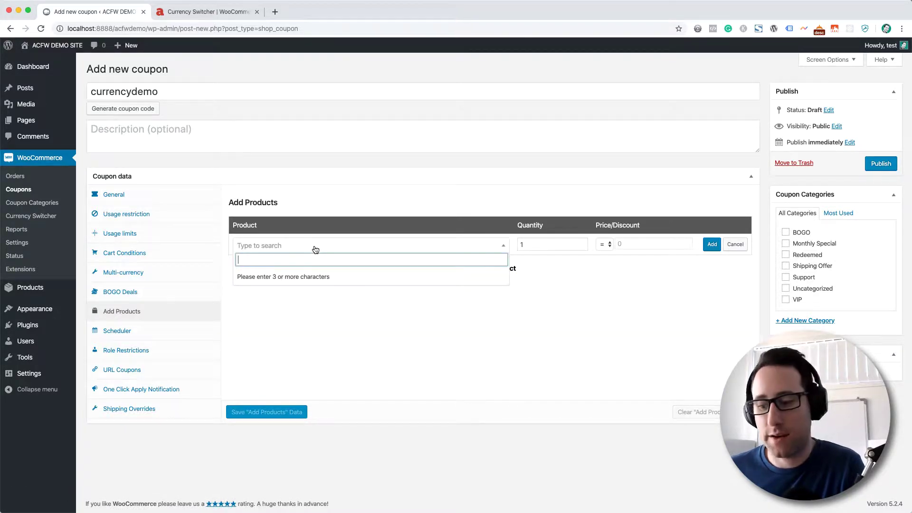
pyautogui.write('sun')
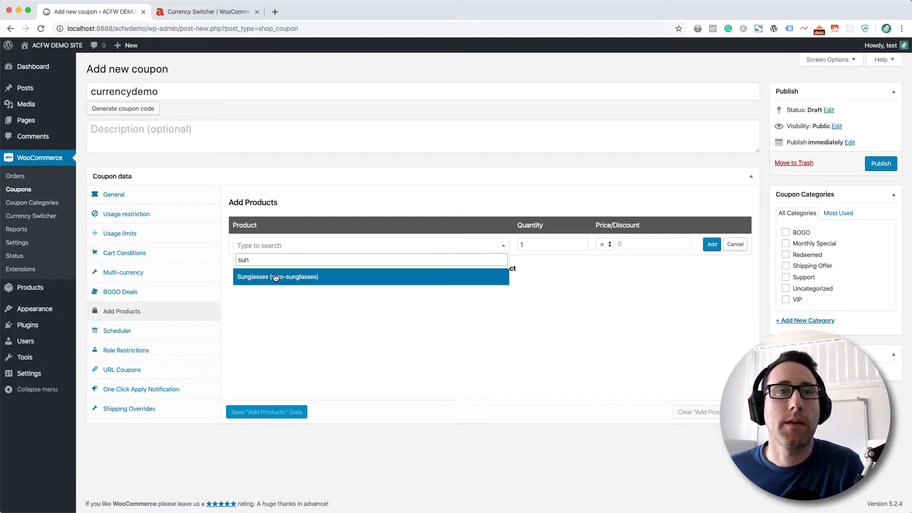
pyautogui.click(281, 277)
pyautogui.click(553, 309)
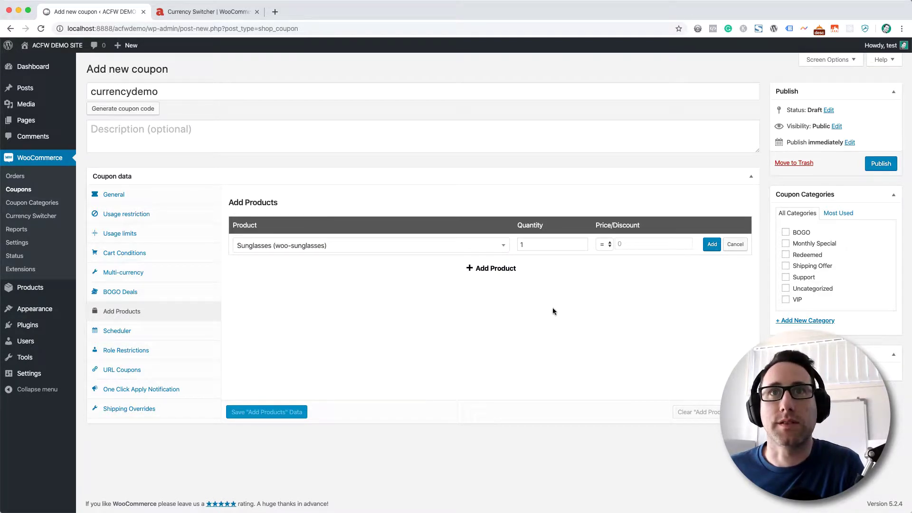
# - Give the Sunglasses row a fixed discount of 20 and save the row
pyautogui.click(601, 244)
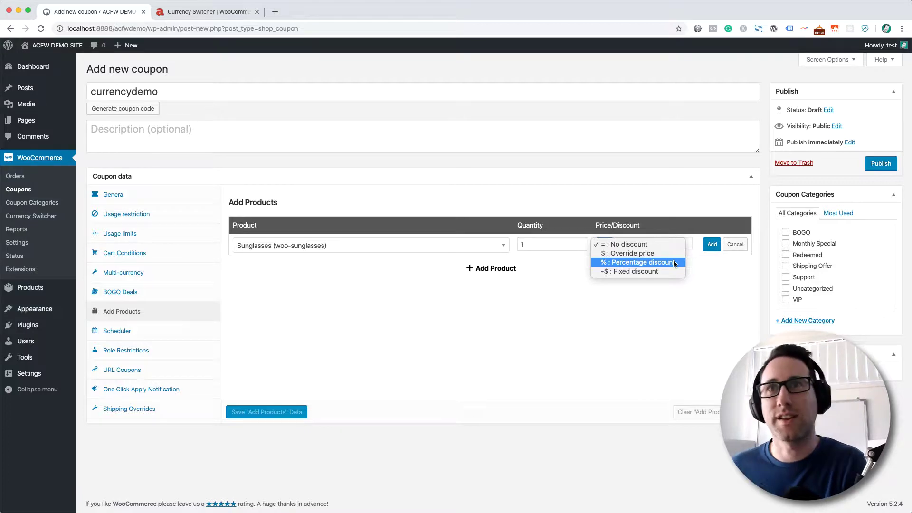
pyautogui.click(619, 272)
pyautogui.click(624, 243)
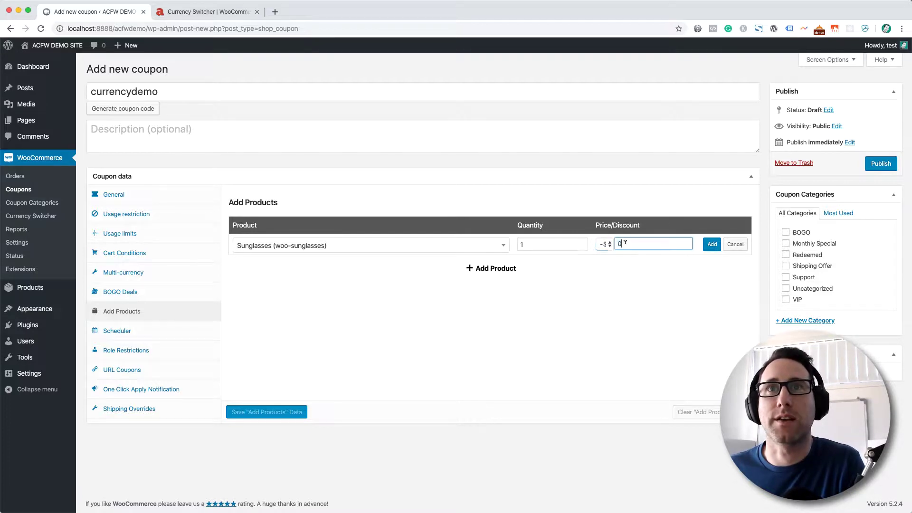
pyautogui.write('20')
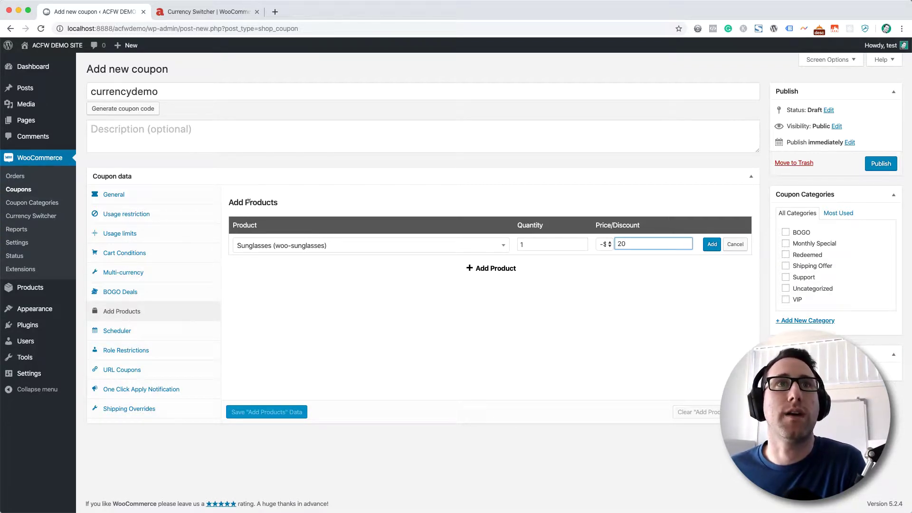
pyautogui.moveTo(283, 204); pyautogui.dragTo(228, 203)
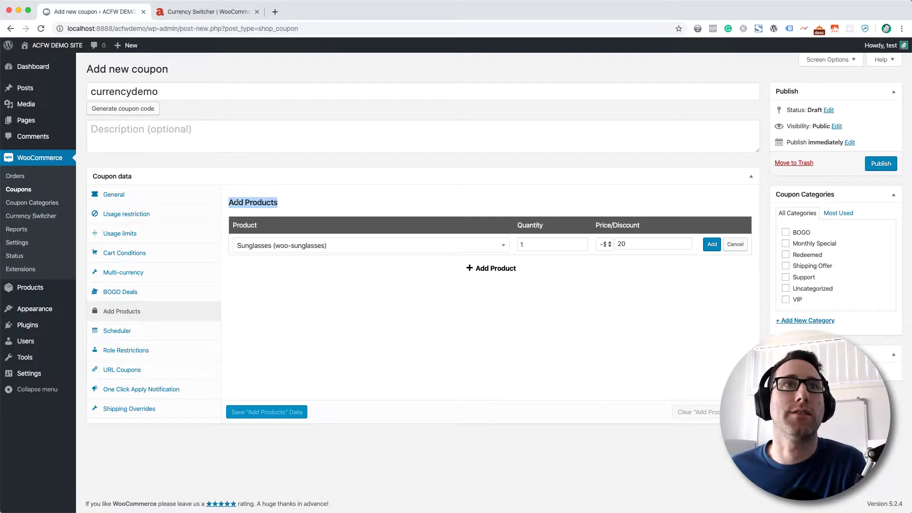
pyautogui.click(229, 204)
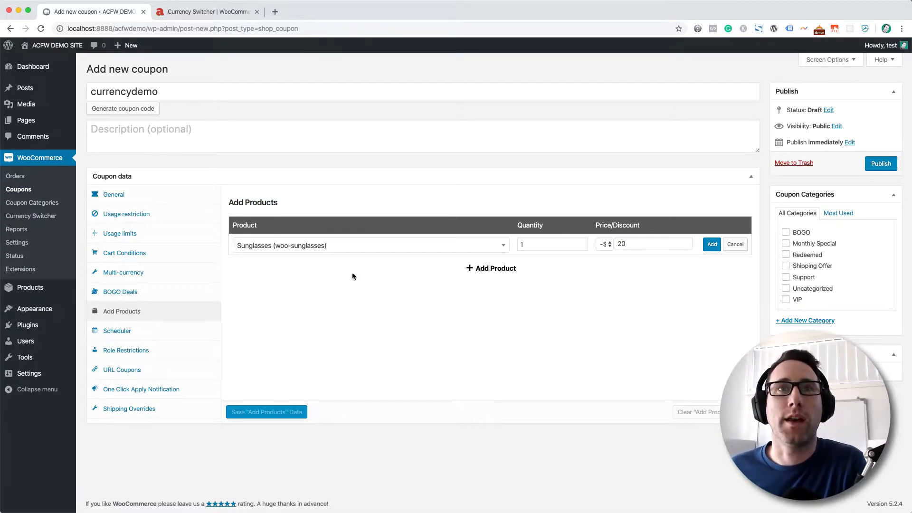
pyautogui.click(711, 245)
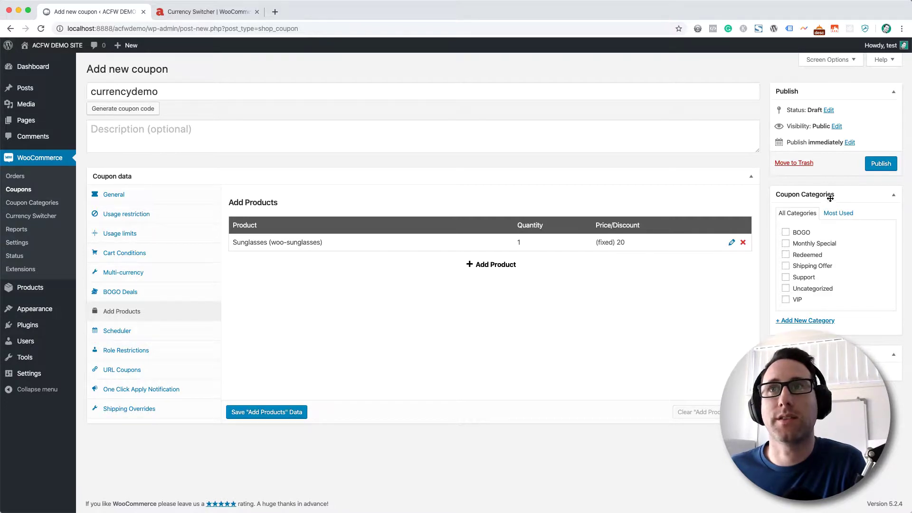
# - Publish the currencydemo coupon and return to the storefront cart
pyautogui.click(879, 165)
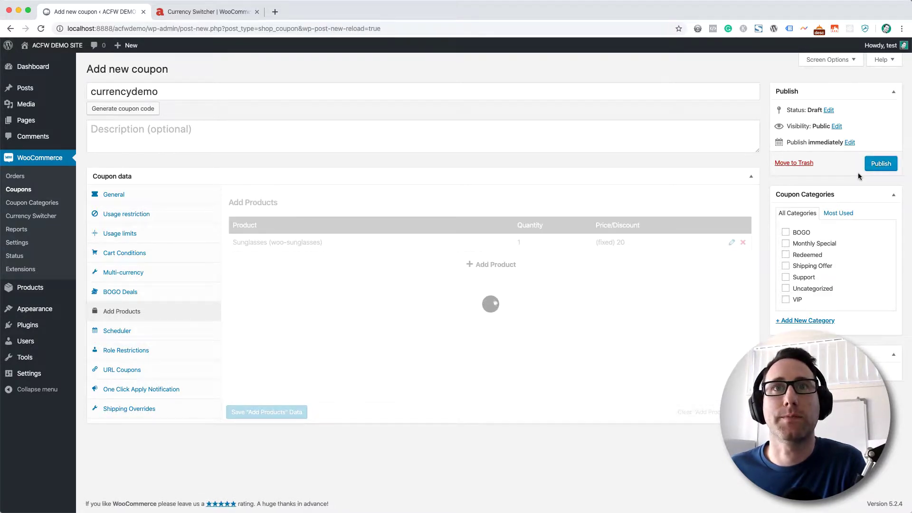
pyautogui.click(133, 342)
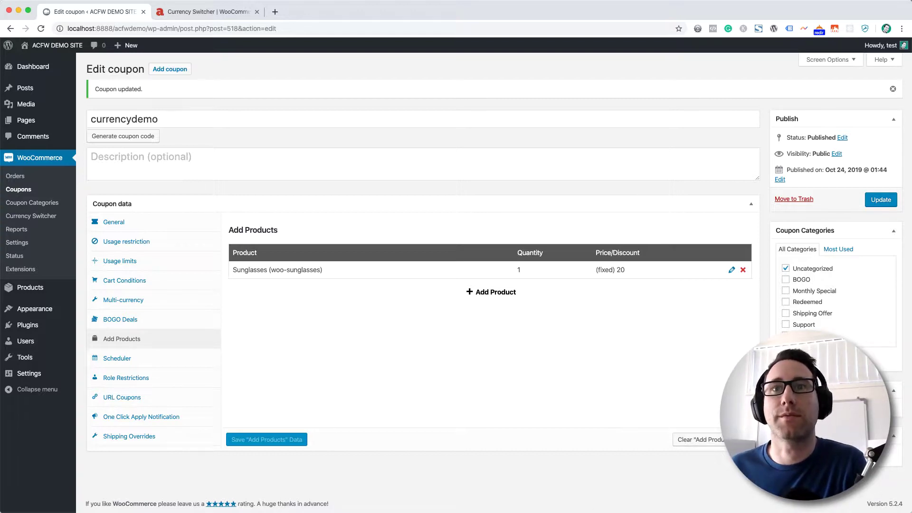
pyautogui.press('super+grave')
# - Apply coupon code CURRENCYDEMO to the cart
pyautogui.click(240, 409)
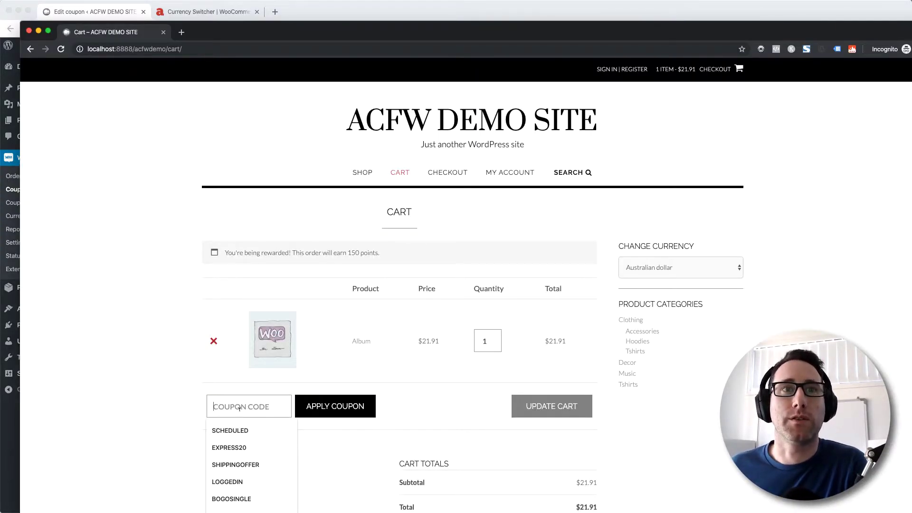
pyautogui.write('CUR')
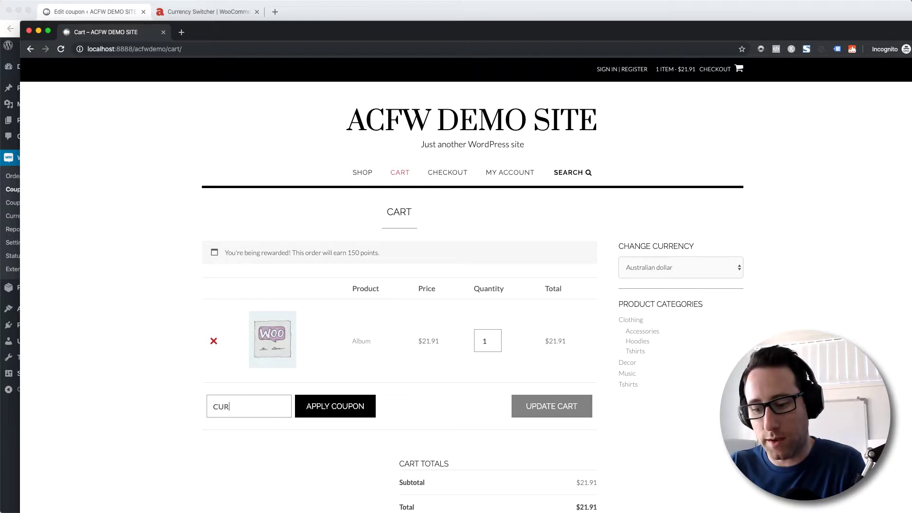
pyautogui.write('RENCYDEMO')
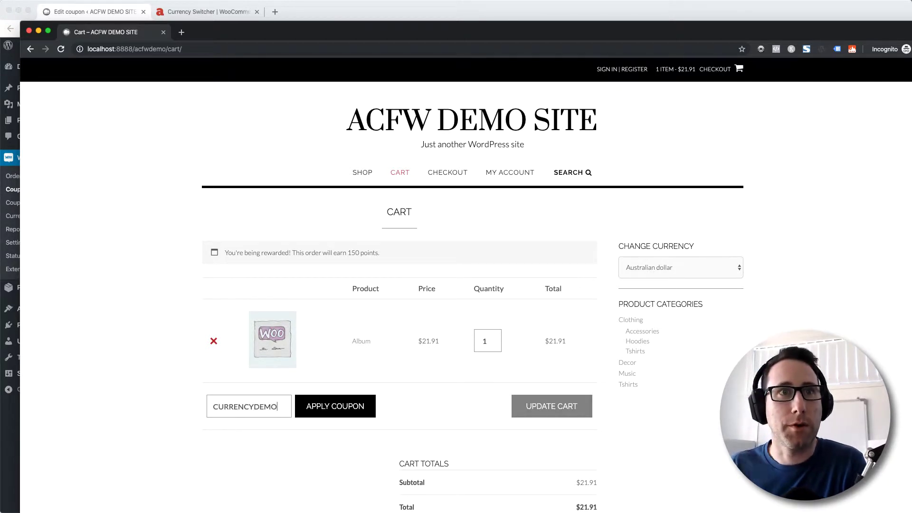
pyautogui.click(349, 411)
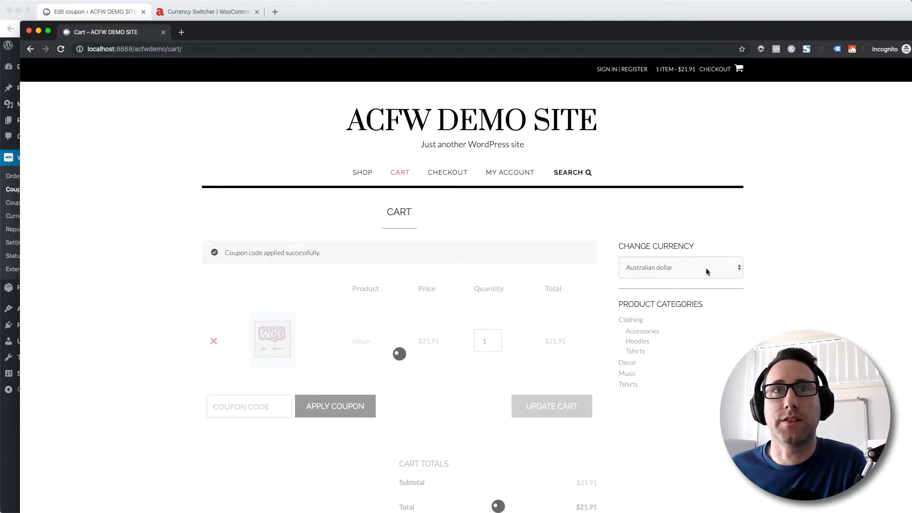
# - Switch the cart currency to US dollars, showing Sunglasses at $70.00
pyautogui.click(676, 99)
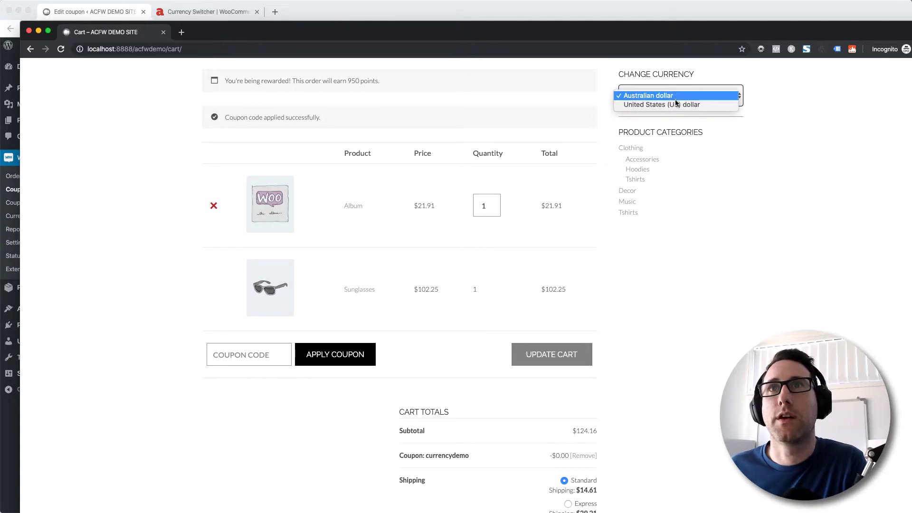
pyautogui.click(676, 101)
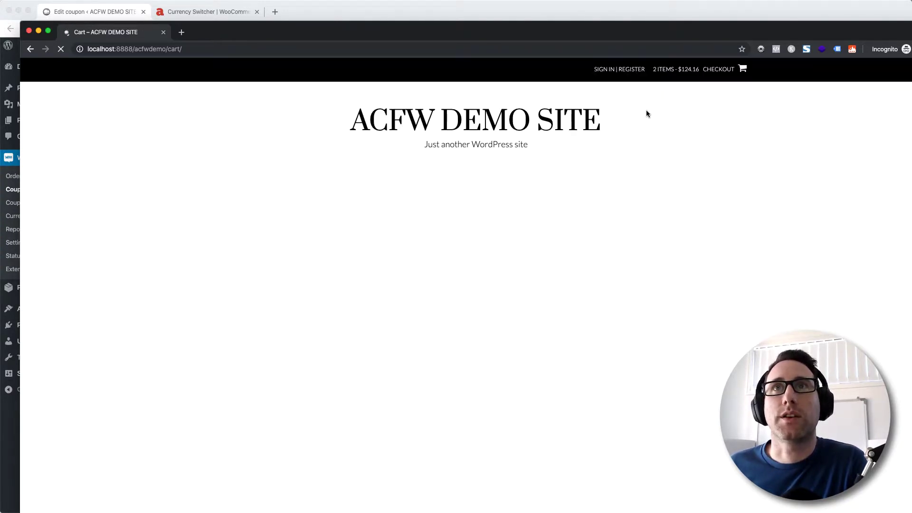
pyautogui.scroll(-1, 708, 262)
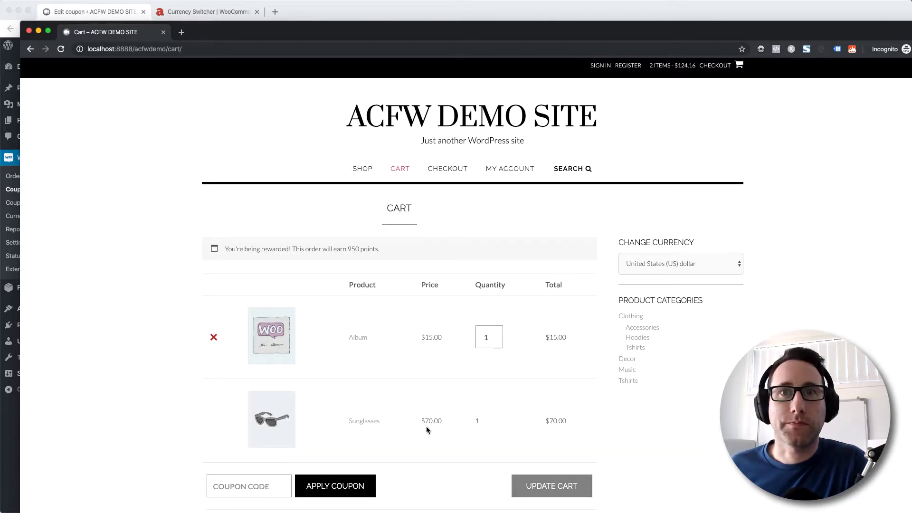
# - Open the Sunglasses product page ($90.00) in a new tab, then return to the cart
pyautogui.rightClick(355, 421)
pyautogui.click(380, 424)
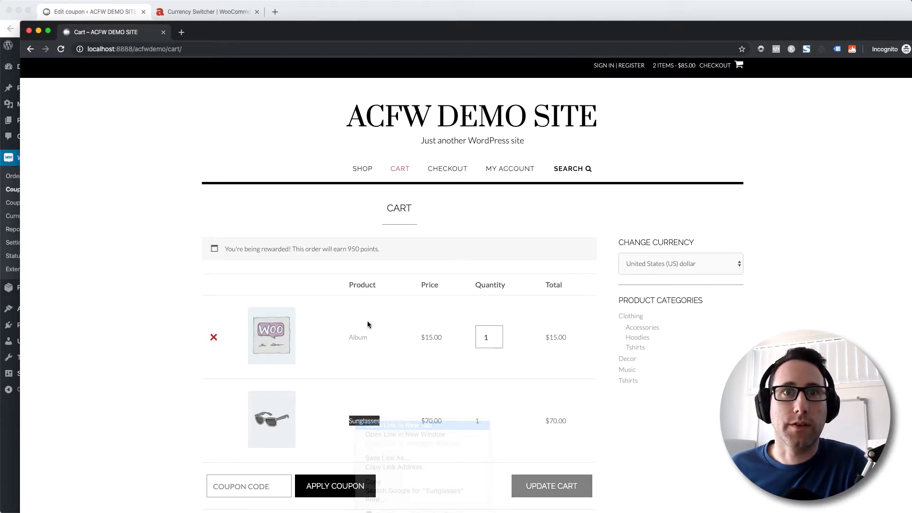
pyautogui.click(219, 32)
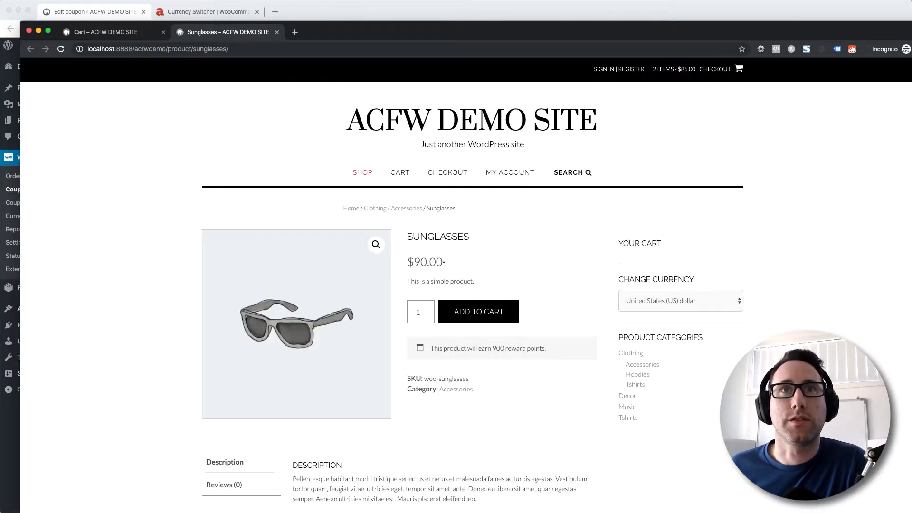
pyautogui.click(106, 32)
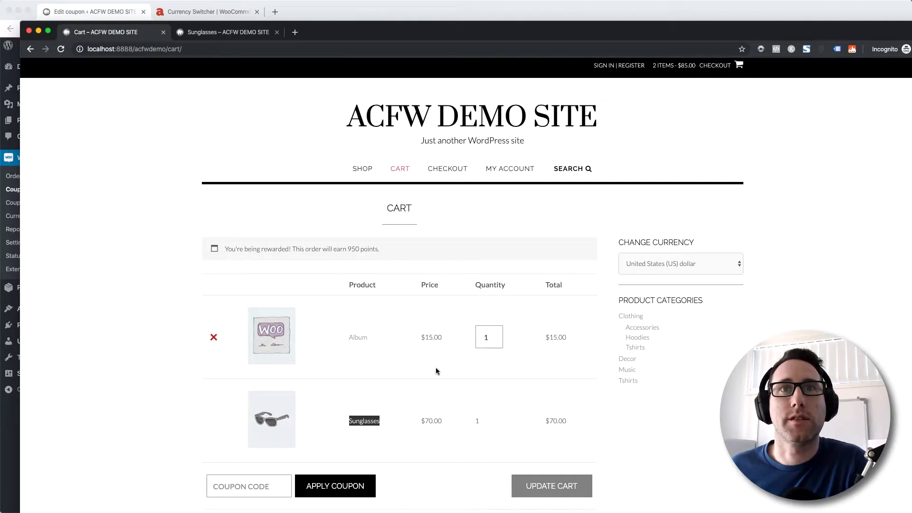
pyautogui.click(423, 460)
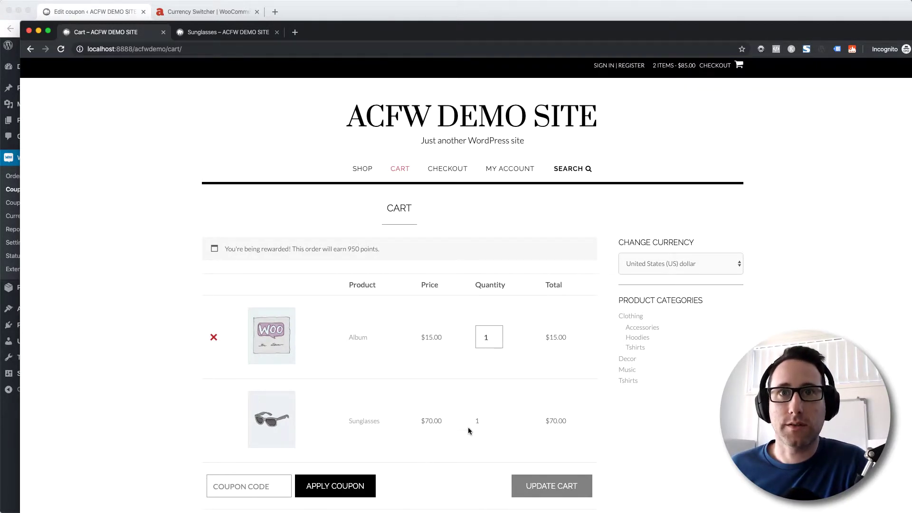
# - Switch the cart to Australian dollar: Album $21.91, Sunglasses $102.25
pyautogui.click(681, 261)
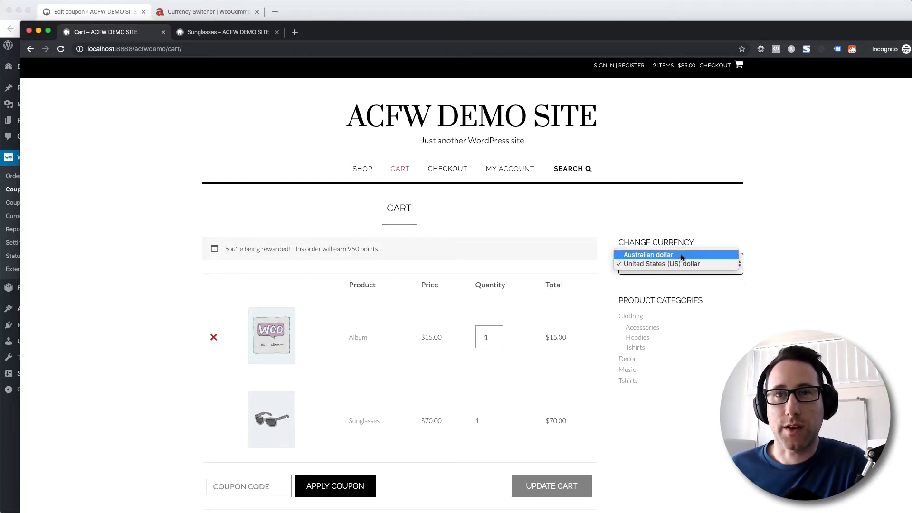
pyautogui.click(680, 254)
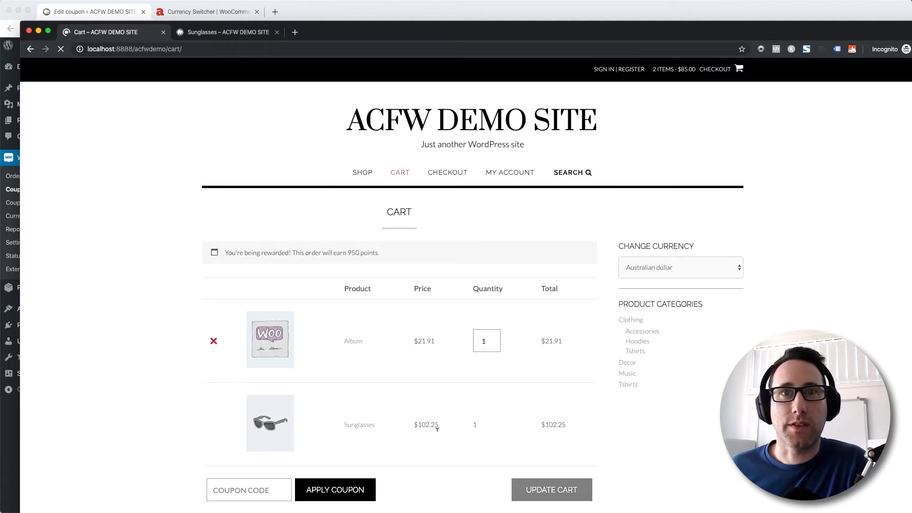
pyautogui.scroll(-1, 443, 416)
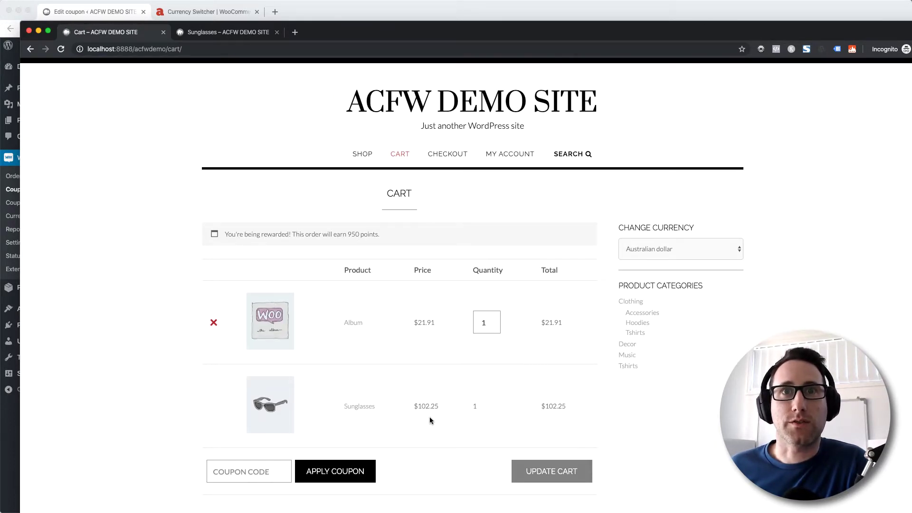
pyautogui.scroll(-2, 430, 373)
# - Launch Calculator and place it beside the cart
pyautogui.press('super+space')
pyautogui.write('calc')
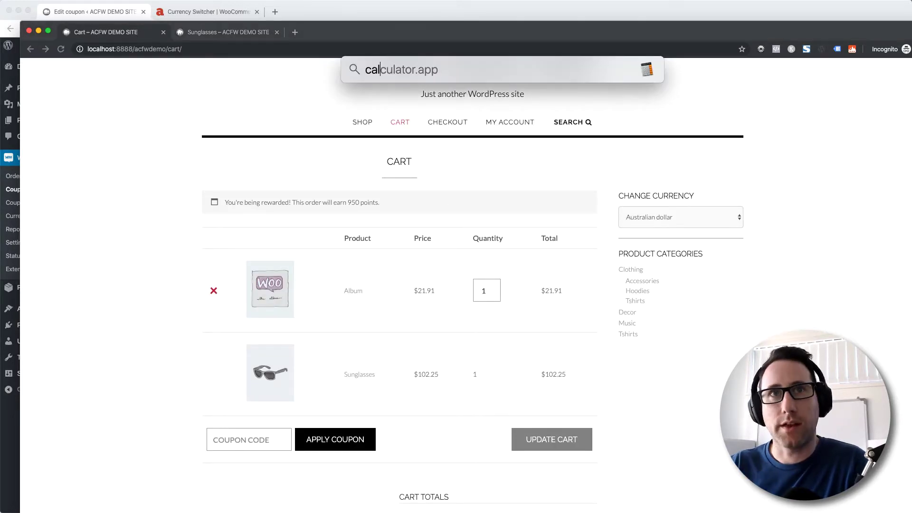
pyautogui.press('Return')
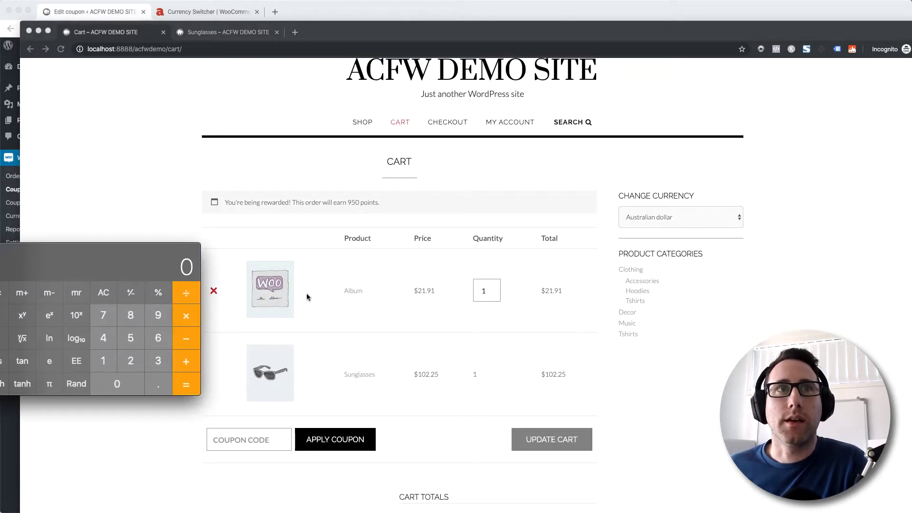
pyautogui.moveTo(122, 260); pyautogui.dragTo(786, 311)
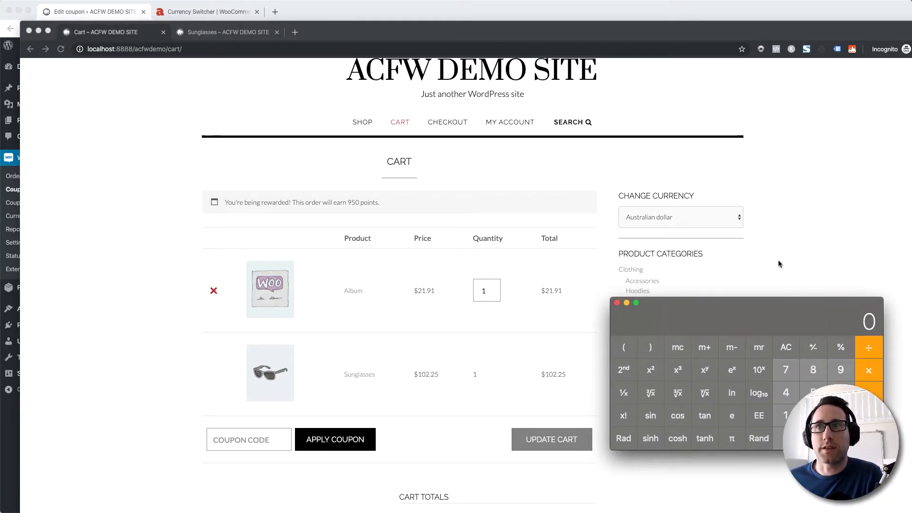
# - Compute 90 × 1.46 = 131.4 and 20 × 1.46 = 29.2
pyautogui.write('90')
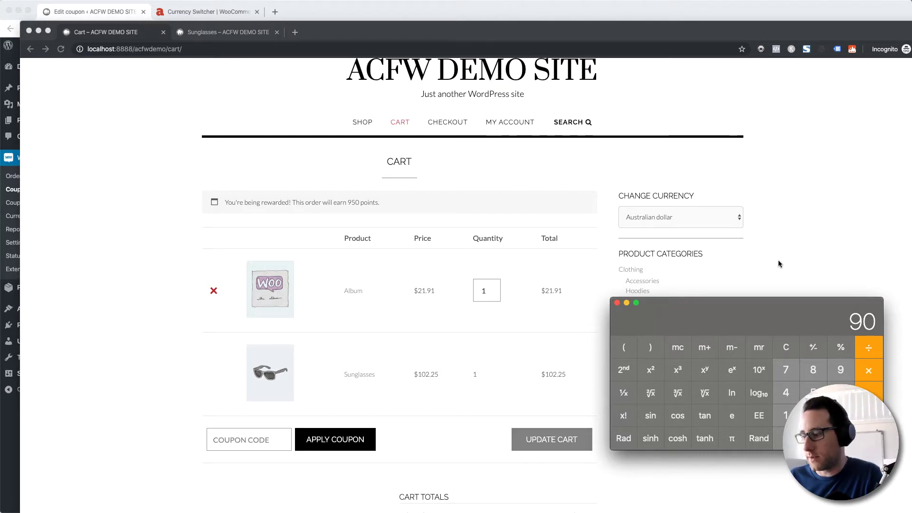
pyautogui.write('1.46')
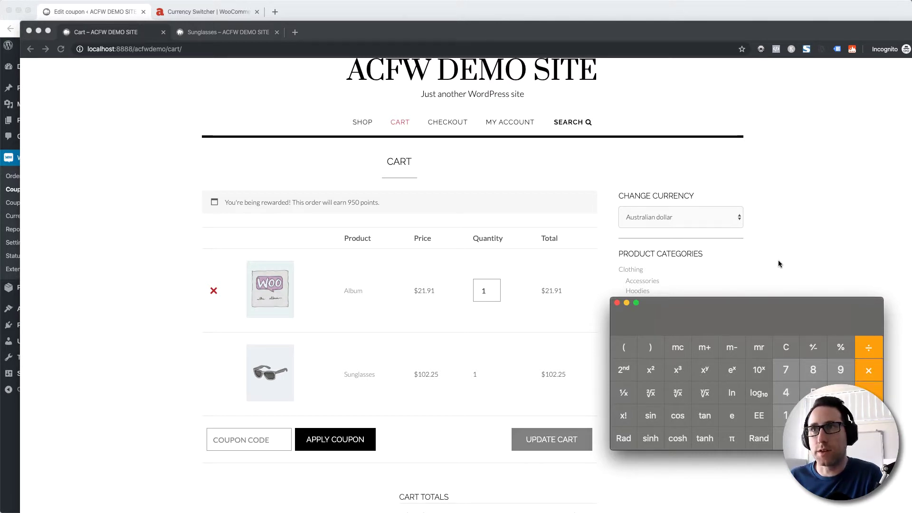
pyautogui.press('Return')
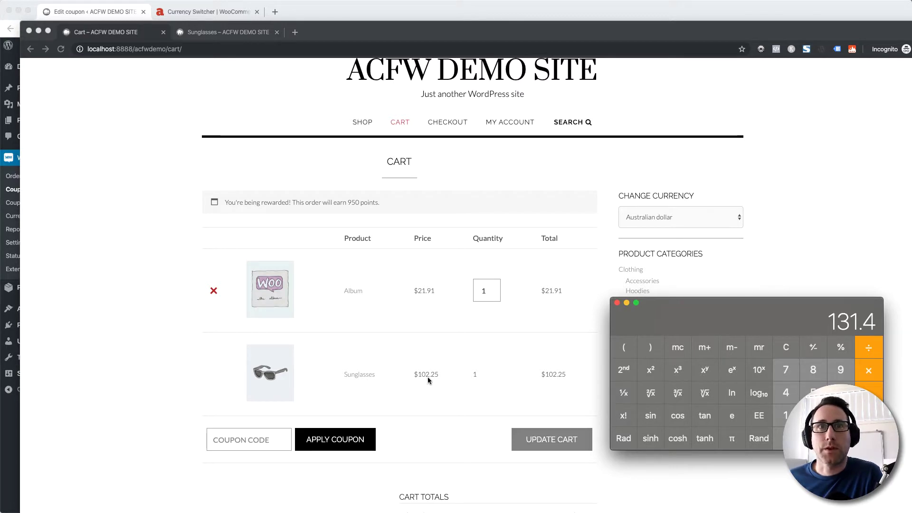
pyautogui.click(790, 347)
pyautogui.write('20')
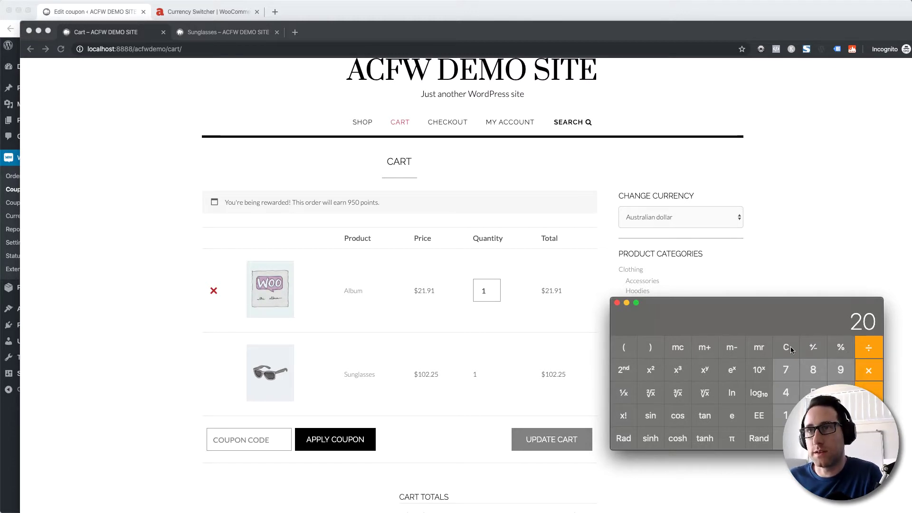
pyautogui.write('*1.14')
pyautogui.press('BackSpace')
pyautogui.press('BackSpace')
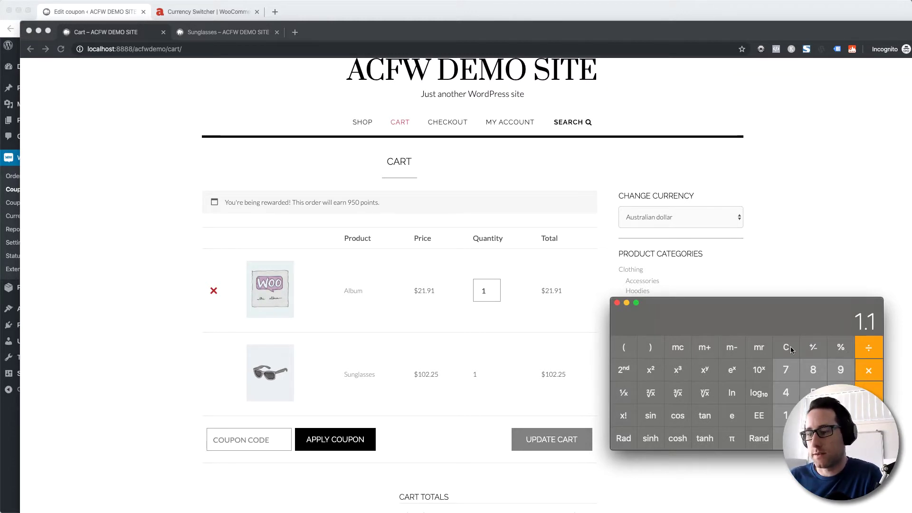
pyautogui.write('46')
pyautogui.press('Return')
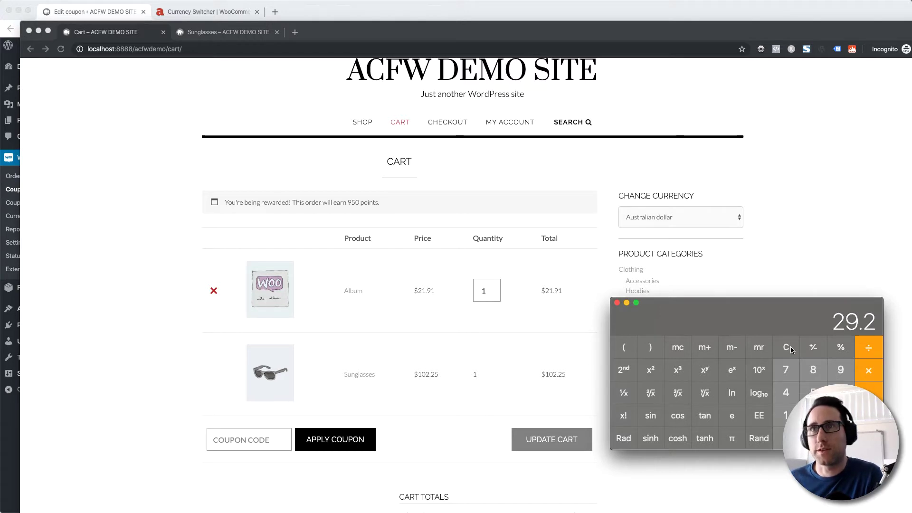
# - Recompute 90 × 1.46 minus 29.20 to get 102.2, then clear and move the calculator
pyautogui.click(789, 351)
pyautogui.click(788, 350)
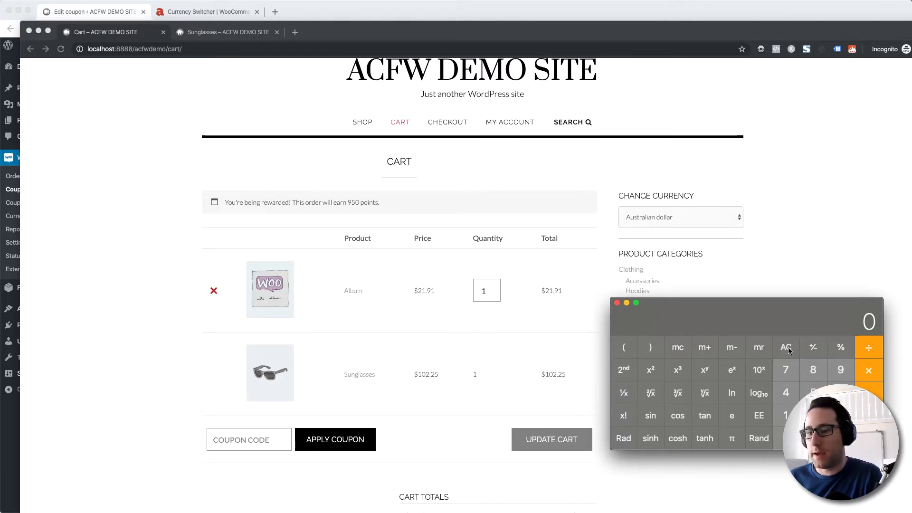
pyautogui.click(788, 350)
pyautogui.write('90')
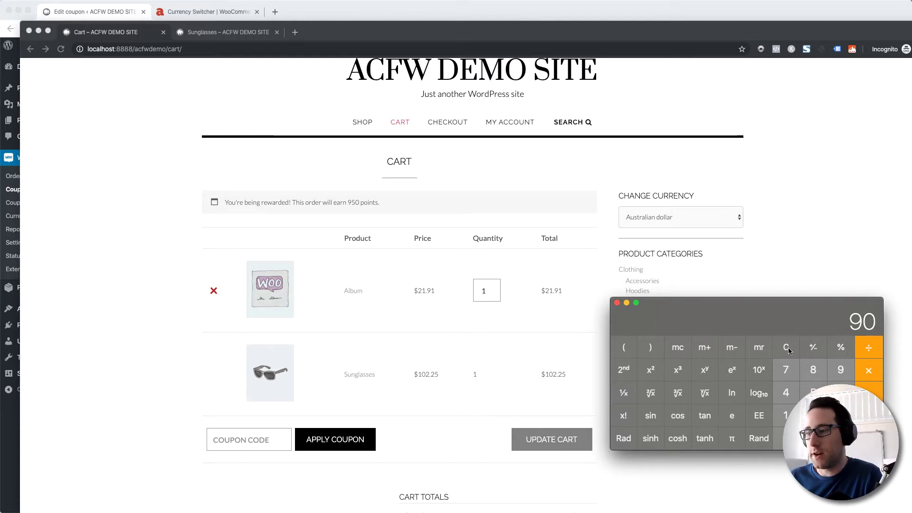
pyautogui.write('*1.49')
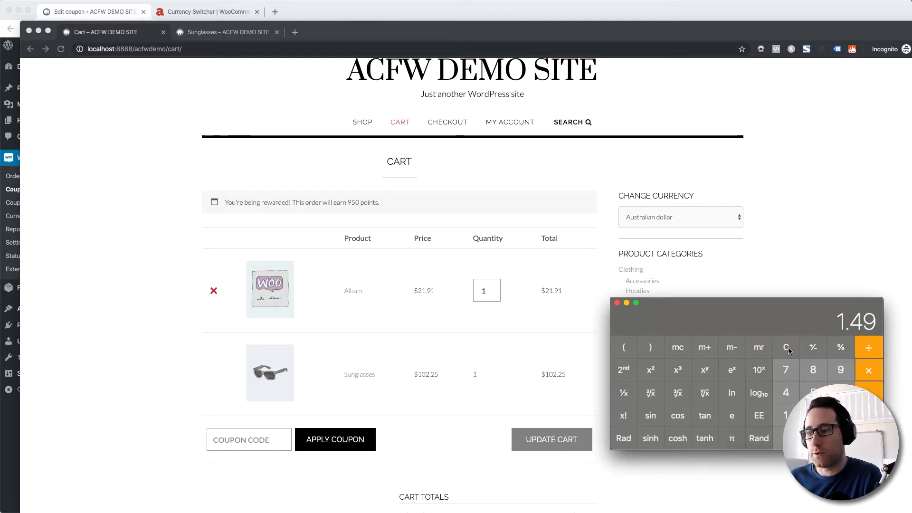
pyautogui.press('BackSpace')
pyautogui.write('6')
pyautogui.press('Return')
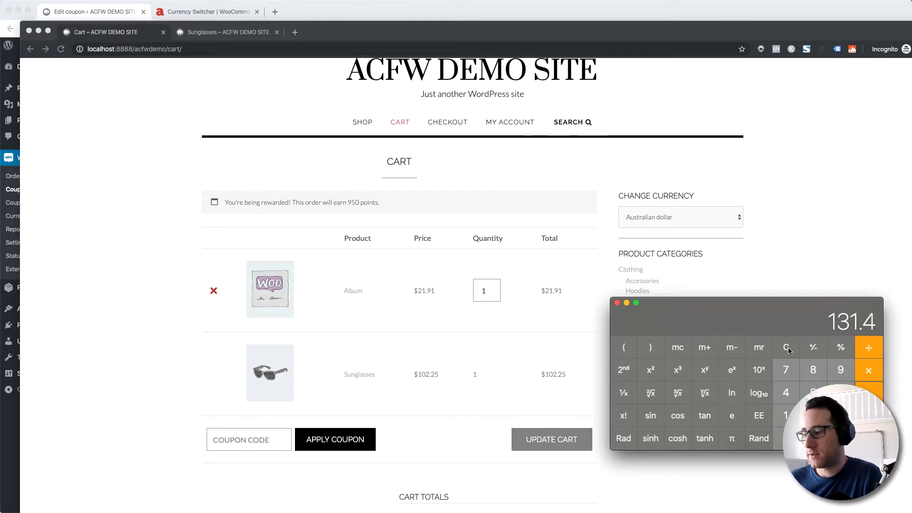
pyautogui.write('29.20')
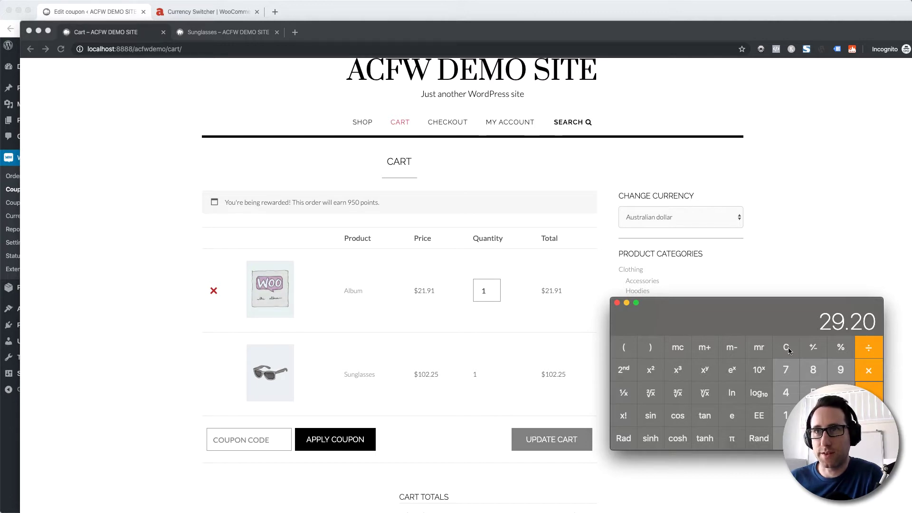
pyautogui.write('102.2')
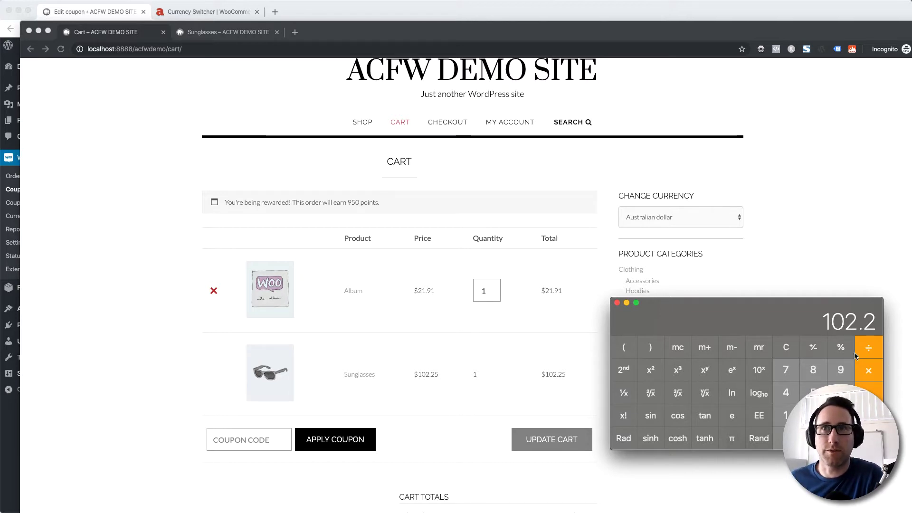
pyautogui.click(790, 350)
pyautogui.moveTo(790, 319); pyautogui.dragTo(745, 335)
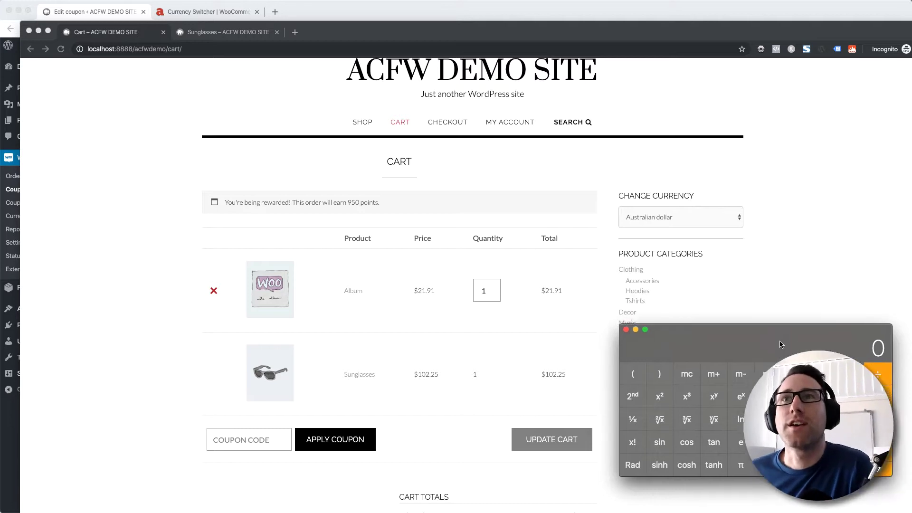
# - Set the cart currency to US dollar: Album $15.00, Sunglasses $70.00
pyautogui.click(518, 341)
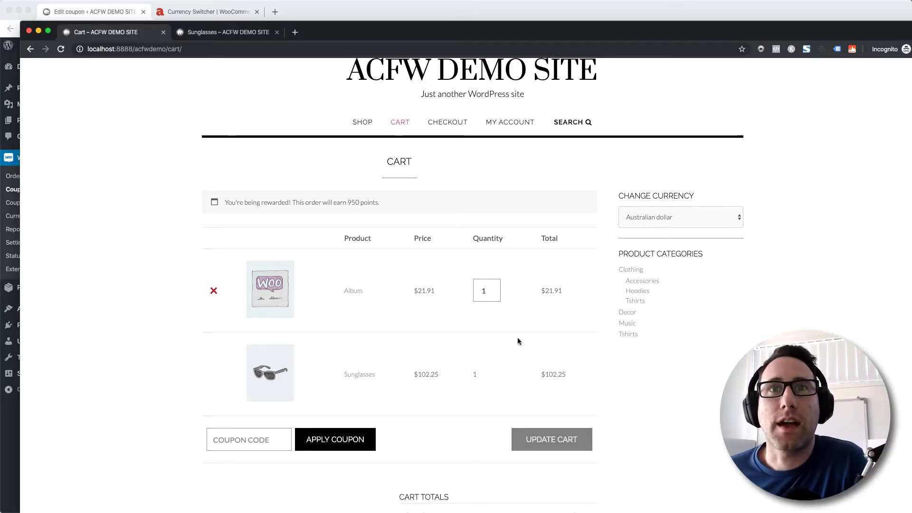
pyautogui.click(659, 217)
pyautogui.click(663, 227)
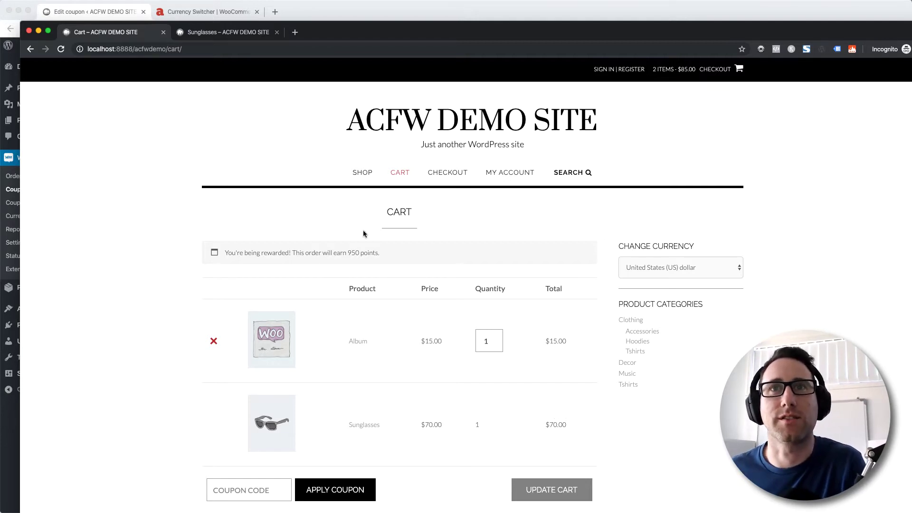
# - Show the coupon's BOGO Deals settings, keeping Specific Products as the apply type
pyautogui.click(115, 12)
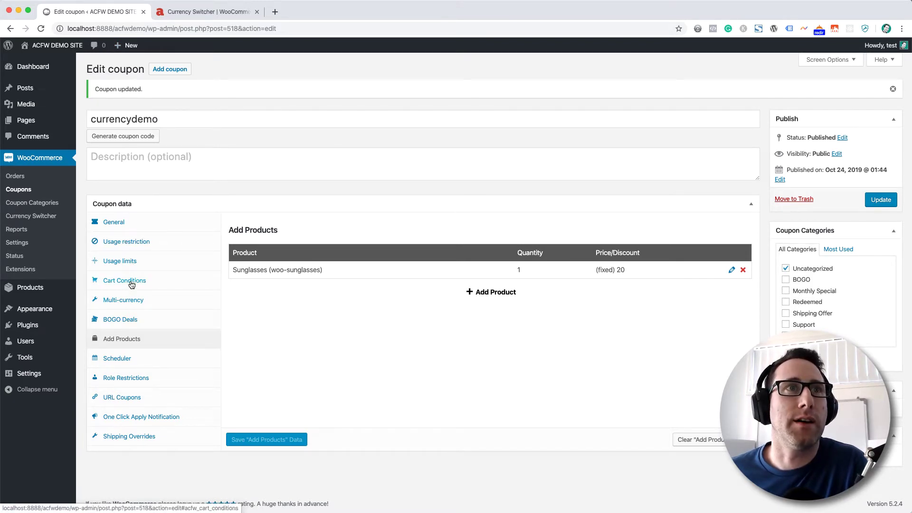
pyautogui.click(125, 319)
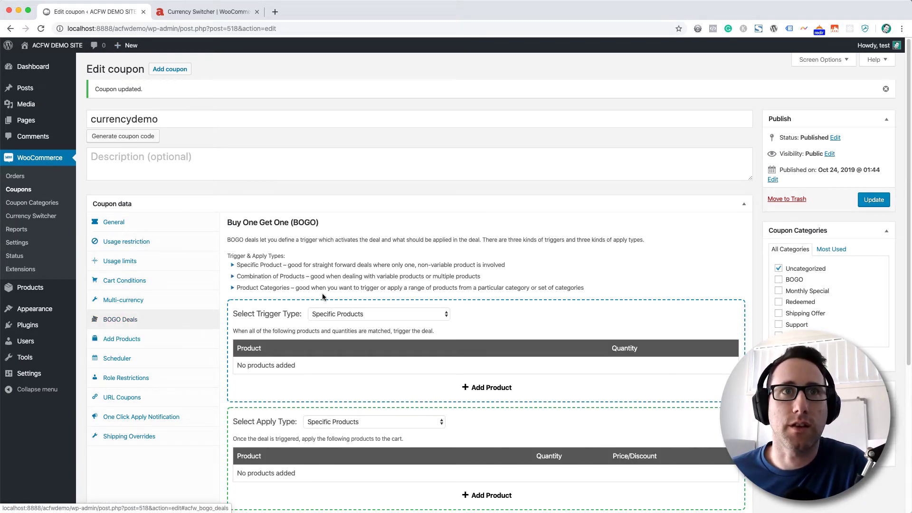
pyautogui.click(352, 298)
pyautogui.scroll(-3, 352, 304)
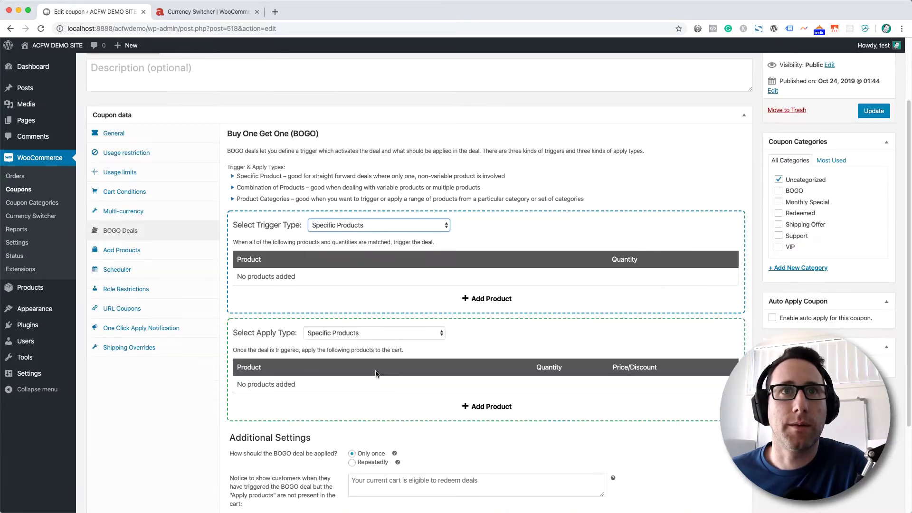
pyautogui.click(369, 336)
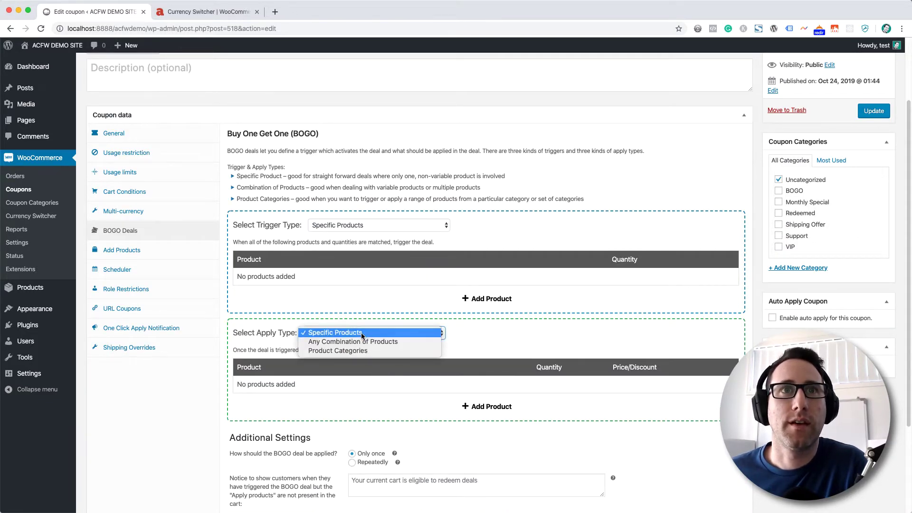
pyautogui.click(361, 332)
# - Add Sunglasses (woo-sunglasses), quantity 1, as an apply product row
pyautogui.click(482, 407)
pyautogui.click(311, 387)
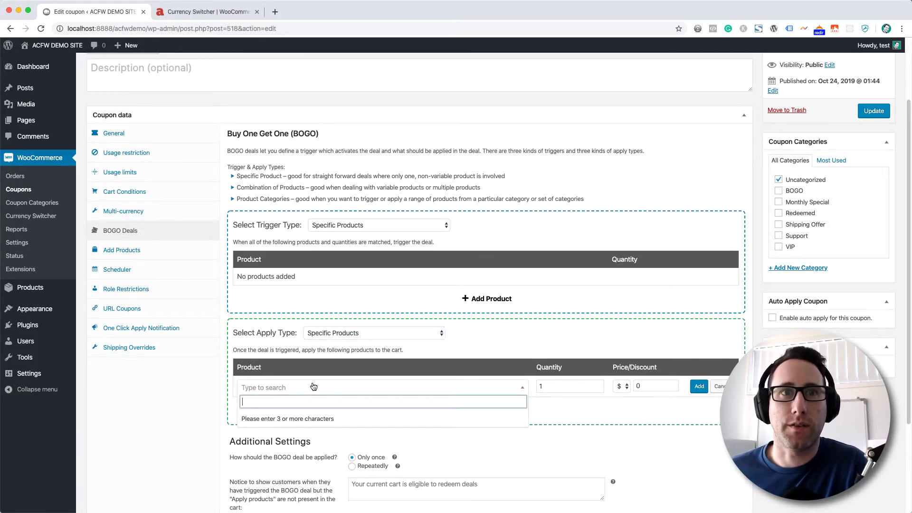
pyautogui.write('sun')
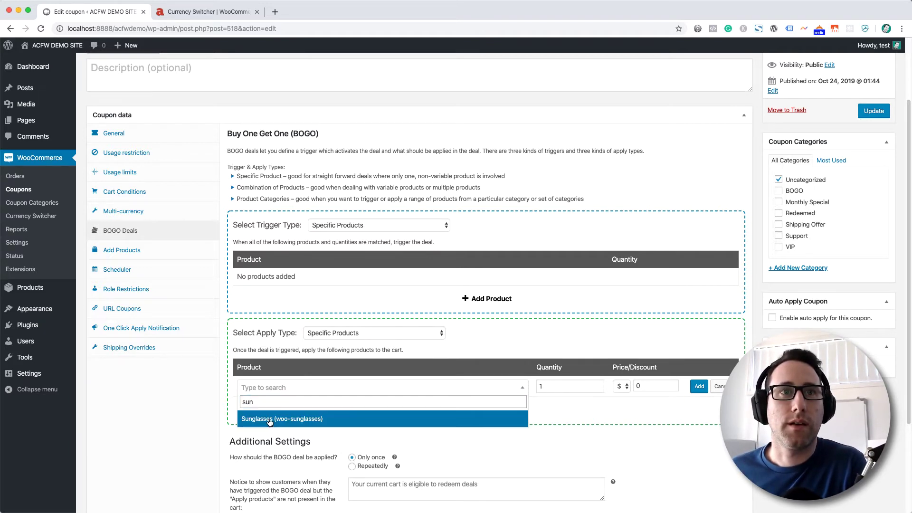
pyautogui.click(268, 420)
pyautogui.click(627, 389)
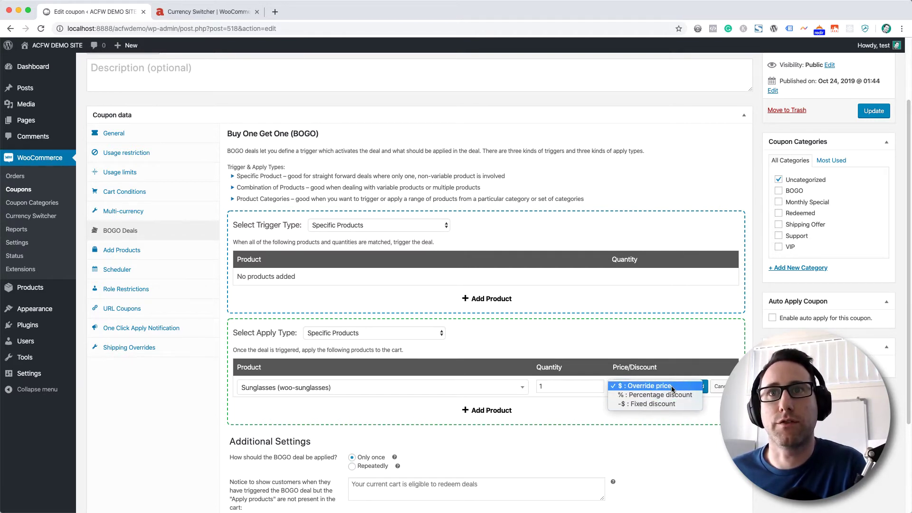
pyautogui.click(568, 410)
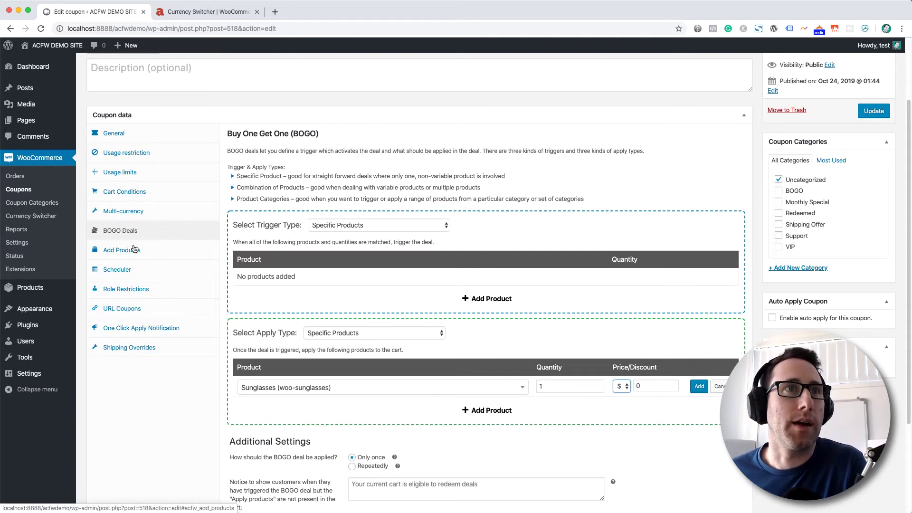
# - Add an unsaved Shipping Override row for Australia, Standard Shipping, leaving the discount at 0%
pyautogui.click(116, 348)
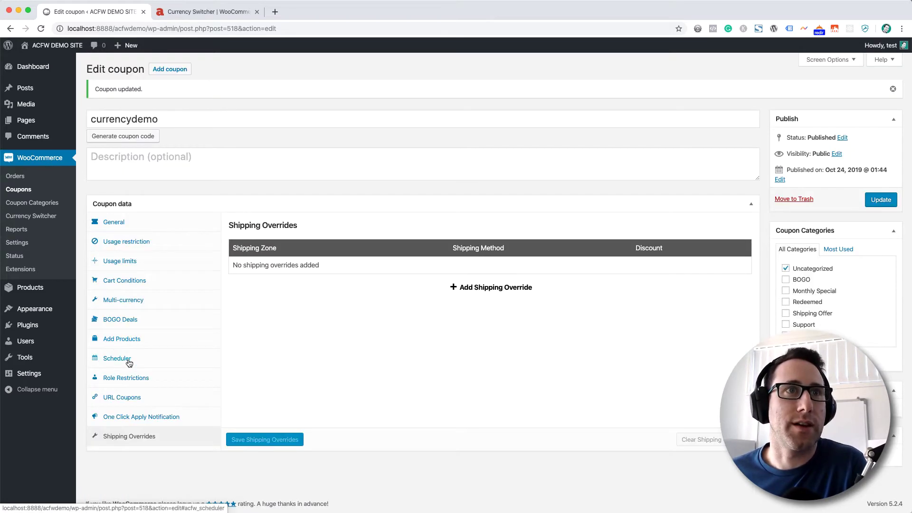
pyautogui.click(488, 286)
pyautogui.click(645, 268)
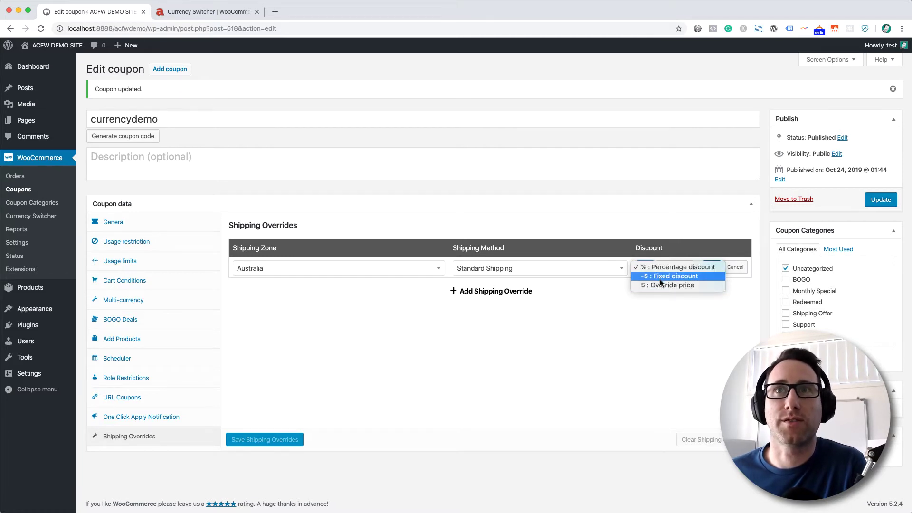
pyautogui.click(614, 325)
pyautogui.click(383, 383)
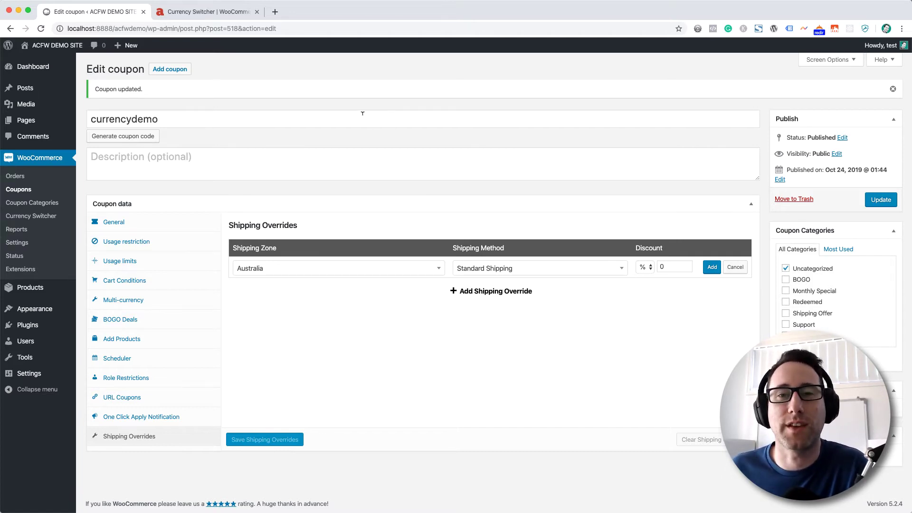
# - Switch to the aelia.co Currency Switcher for WooCommerce product page, priced from €64.79
pyautogui.click(233, 14)
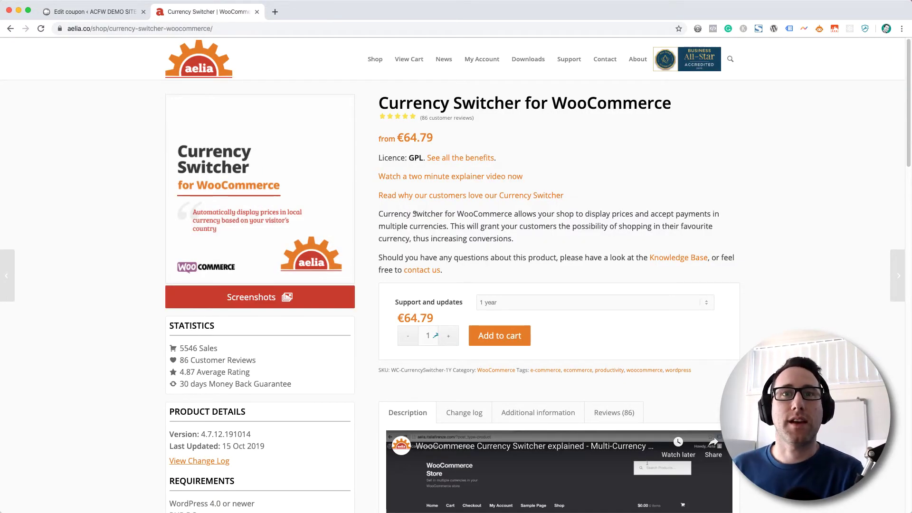